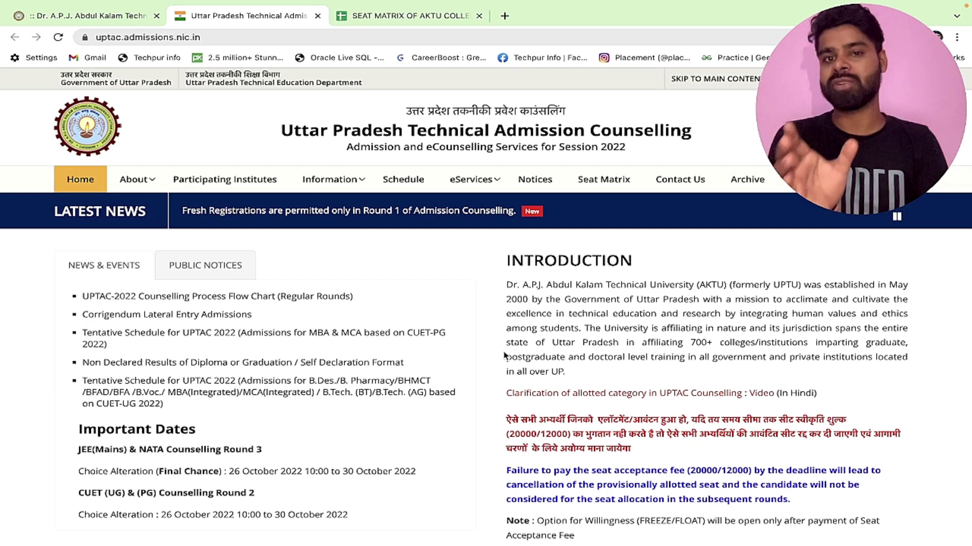
Open the AKTU seat matrix spreadsheet and check the total seats for the first two Institute of Engineering & Technology, Lucknow rows
click(395, 15)
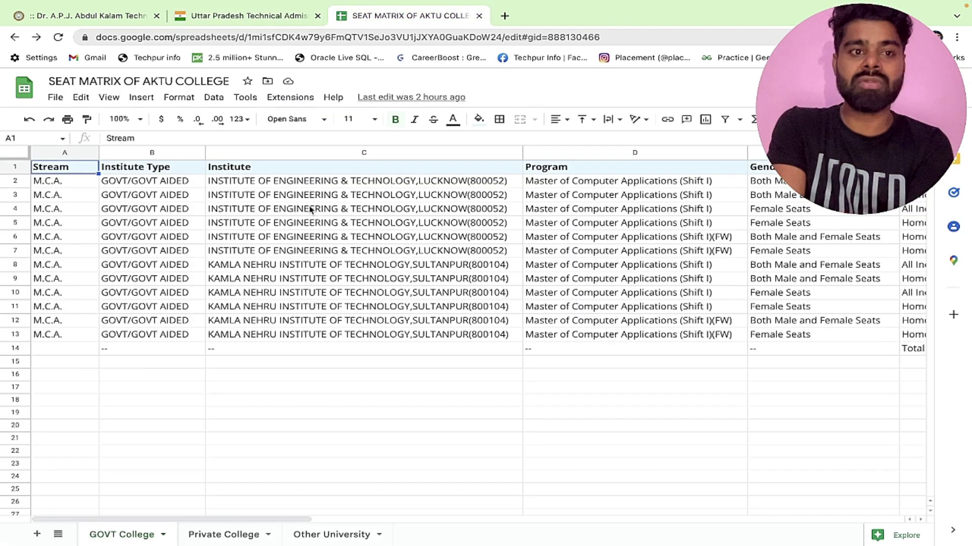
scroll(281, 191, right, 2)
scroll(279, 190, right, 3)
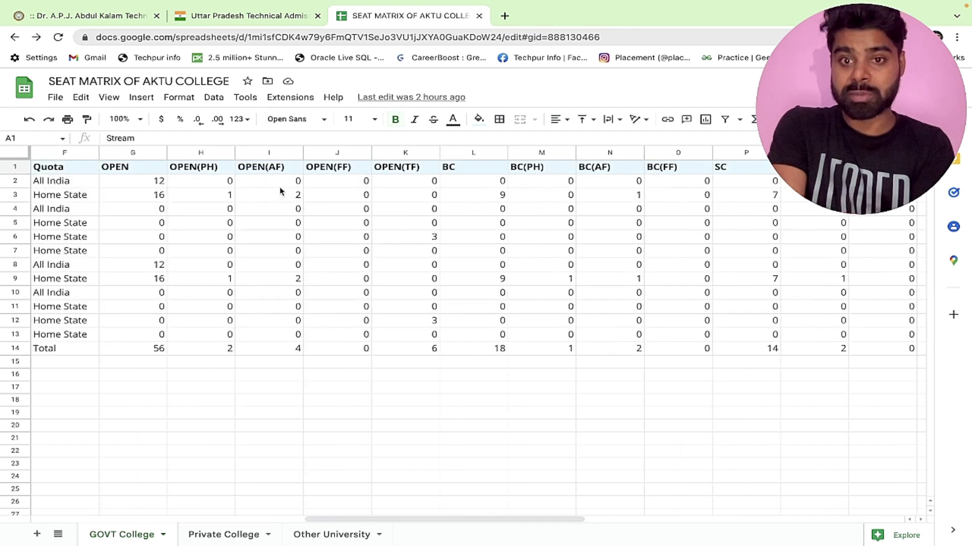
scroll(256, 197, right, 5)
scroll(256, 199, right, 6)
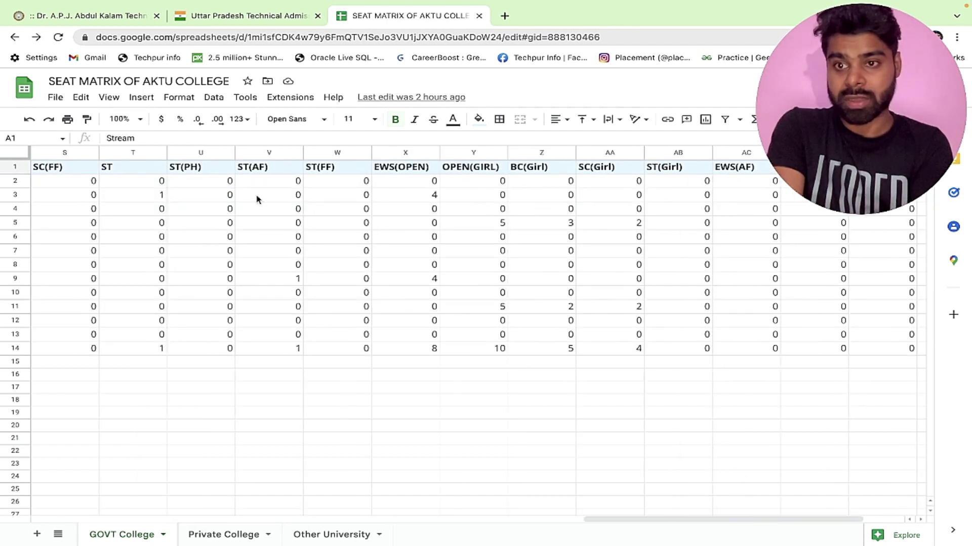
click(882, 181)
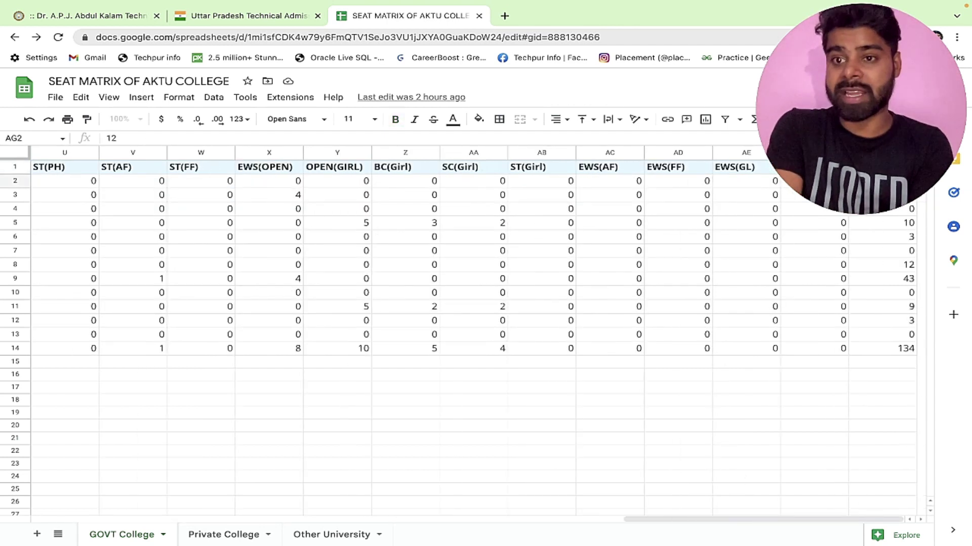
click(904, 197)
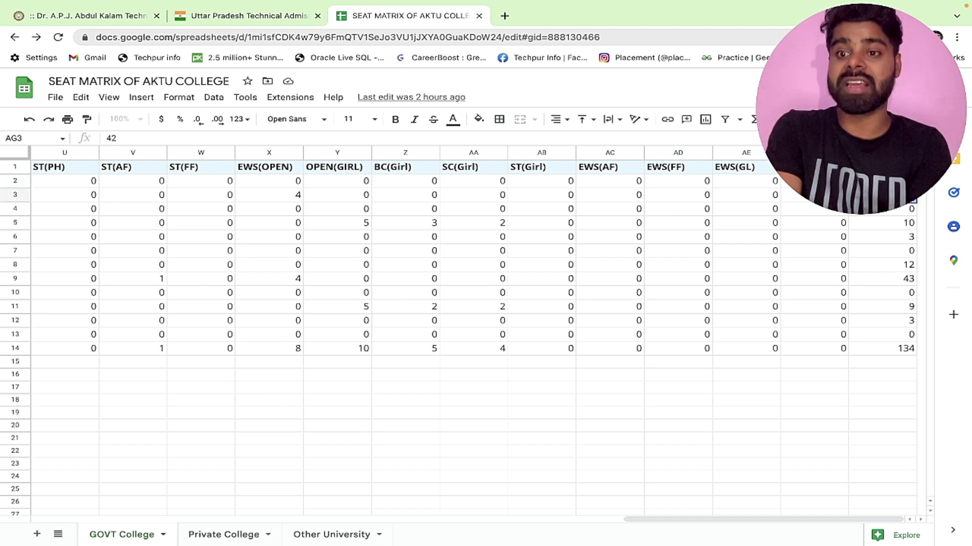
scroll(836, 224, left, 10)
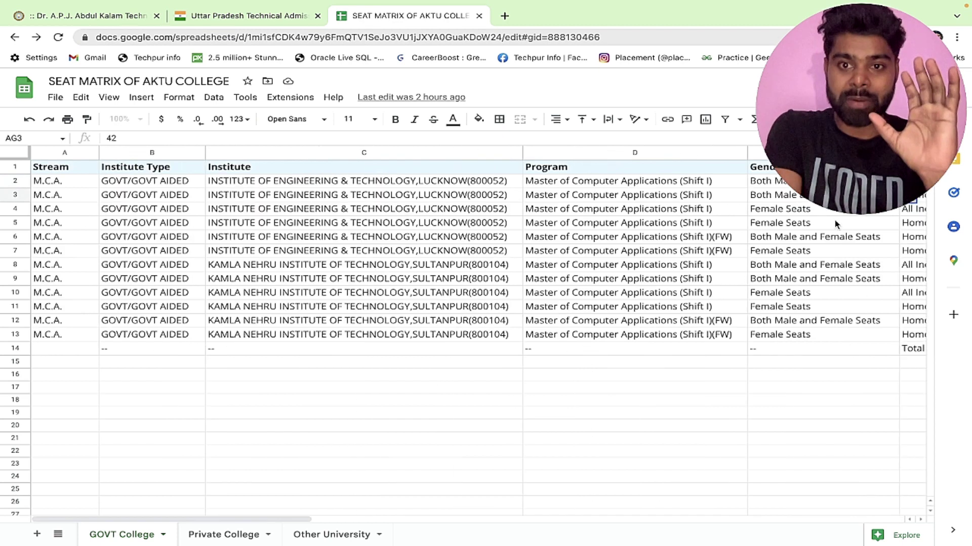
Check the quotas in rows 3 and 4 of the government college sheet and the total seats in rows 4 and 5
scroll(836, 224, right, 5)
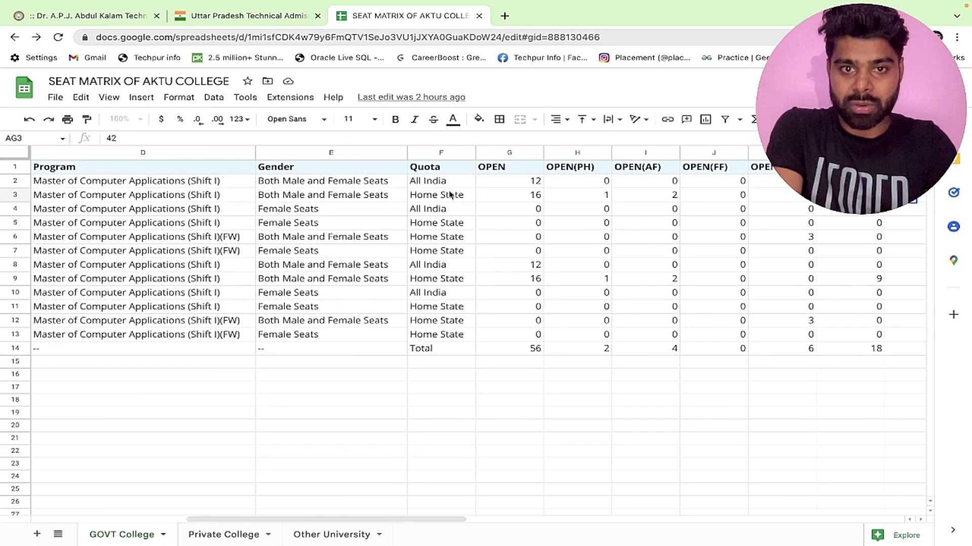
click(418, 199)
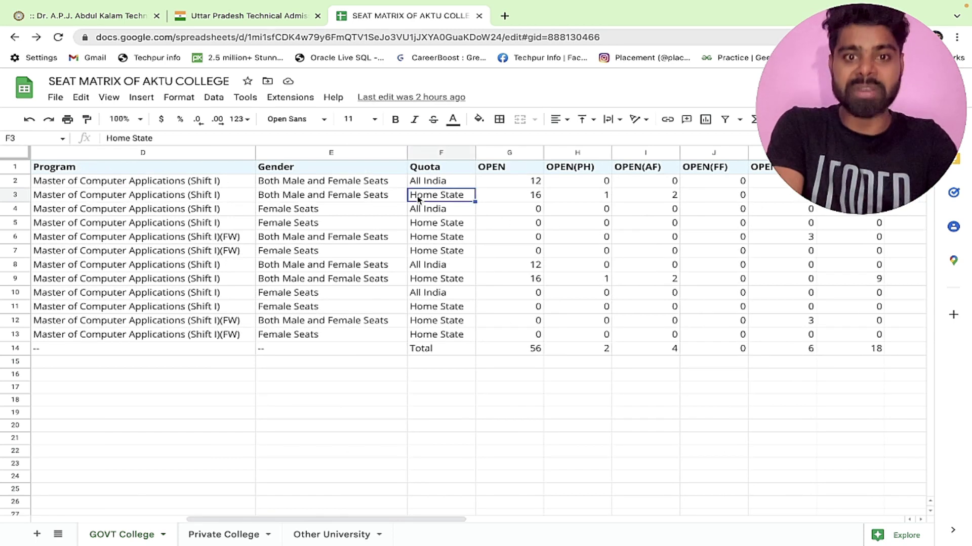
click(444, 214)
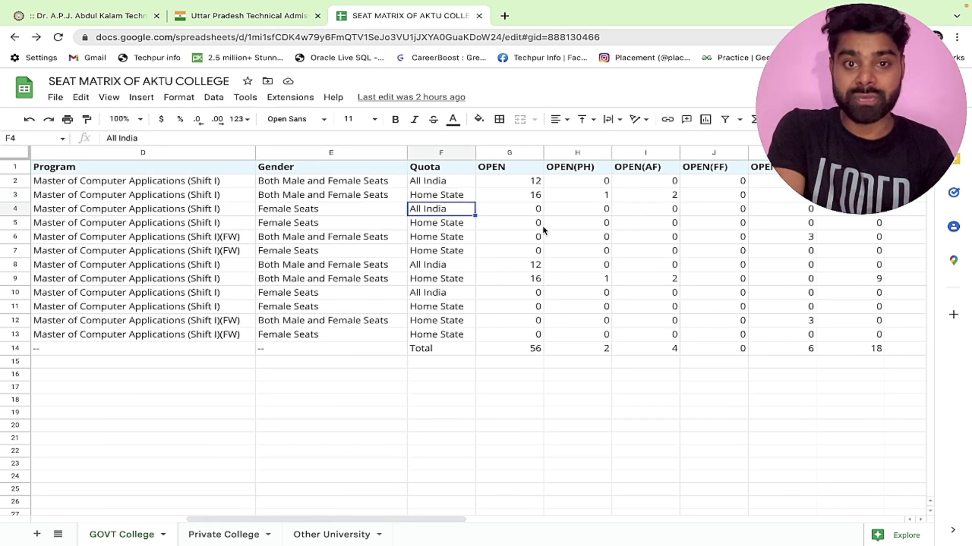
scroll(543, 230, right, 5)
scroll(543, 230, right, 7)
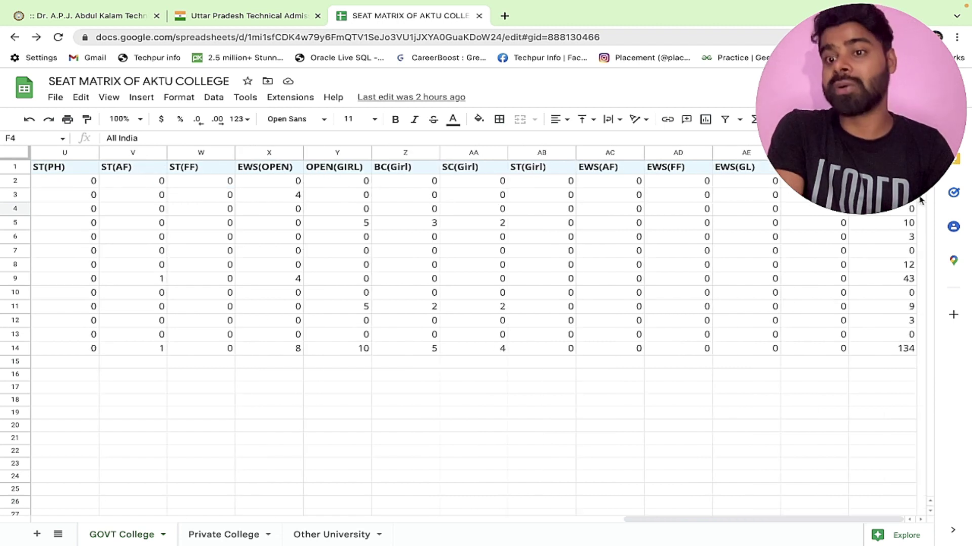
click(911, 210)
click(889, 223)
double_click(911, 223)
scroll(820, 253, left, 4)
scroll(820, 253, left, 10)
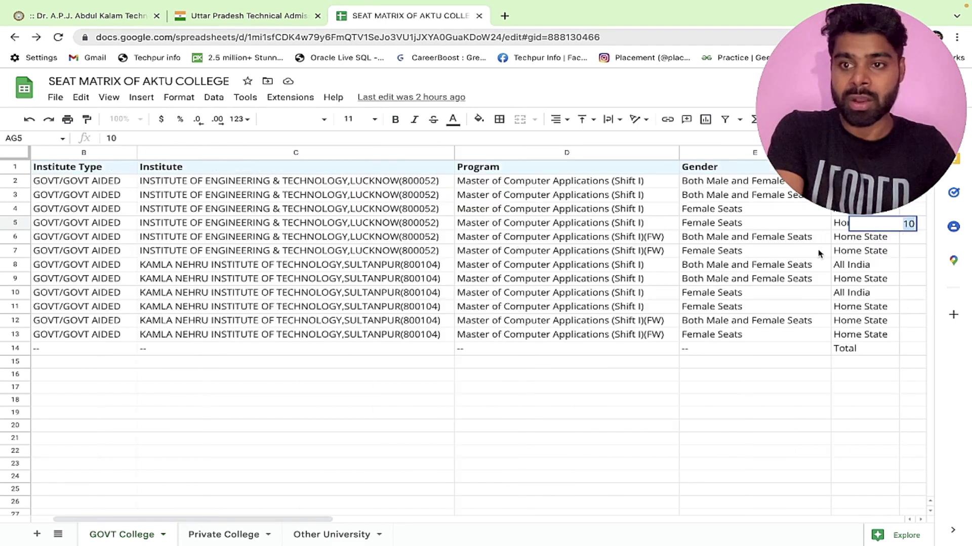
Examine the category-wise seat columns for the government colleges and the quota of the Lucknow fee-waiver female seats in row 7
scroll(820, 253, right, 5)
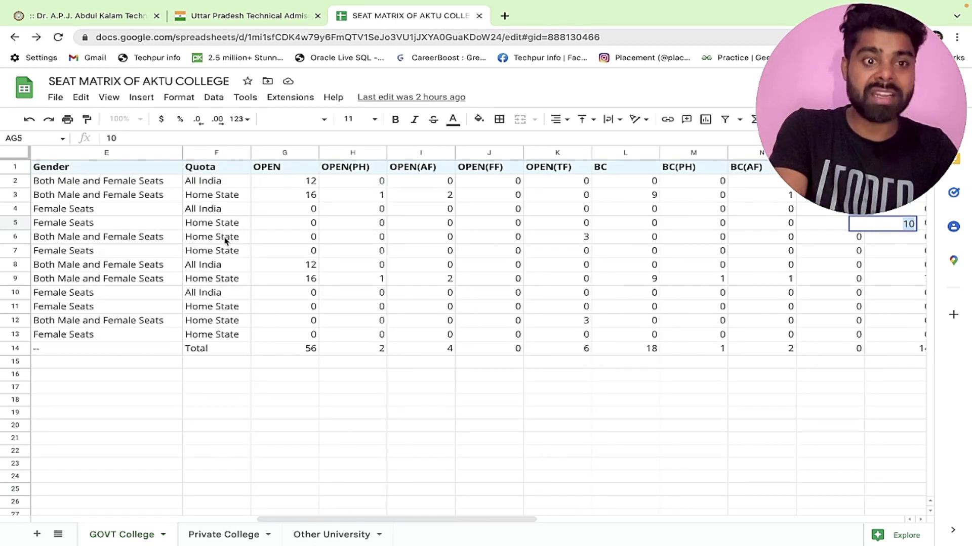
scroll(579, 259, right, 5)
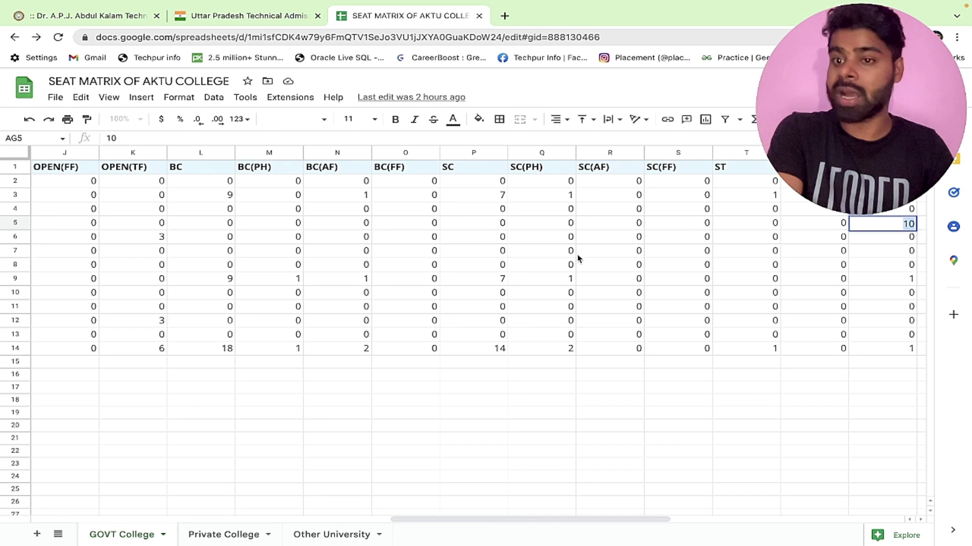
scroll(579, 259, right, 10)
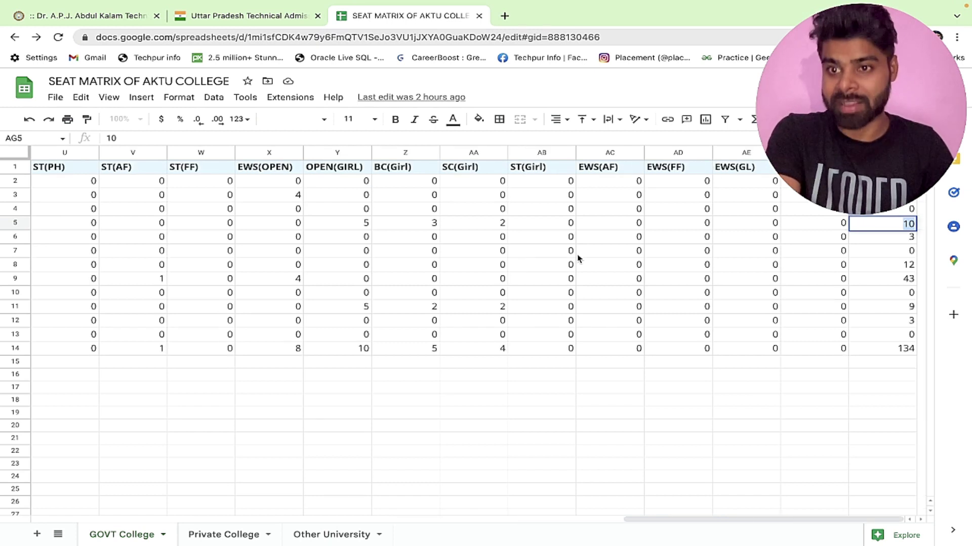
scroll(578, 258, left, 15)
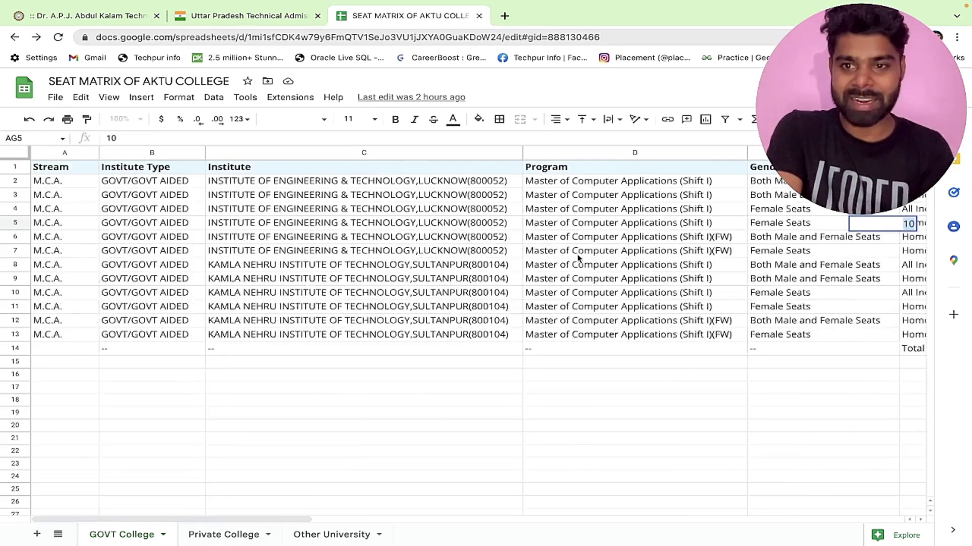
scroll(578, 259, right, 4)
scroll(576, 256, left, 1)
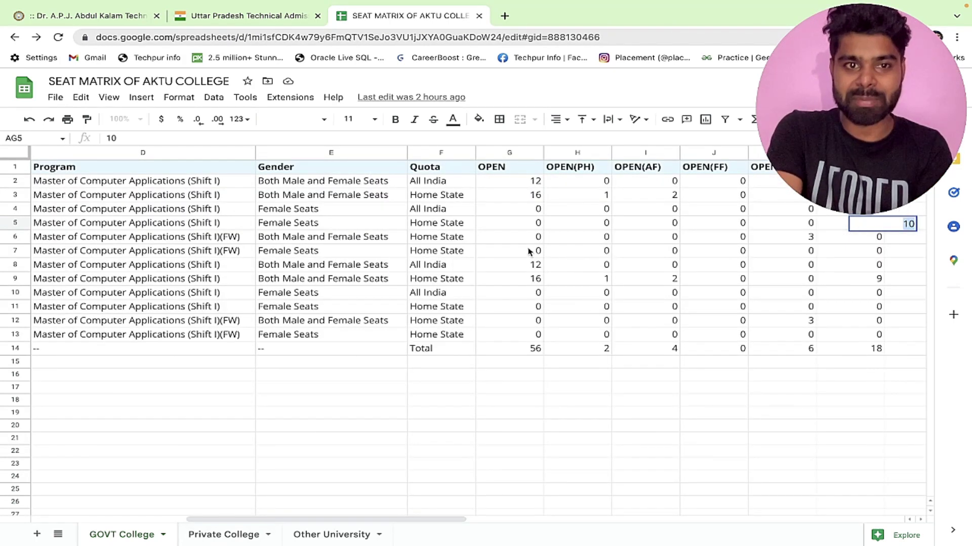
click(427, 255)
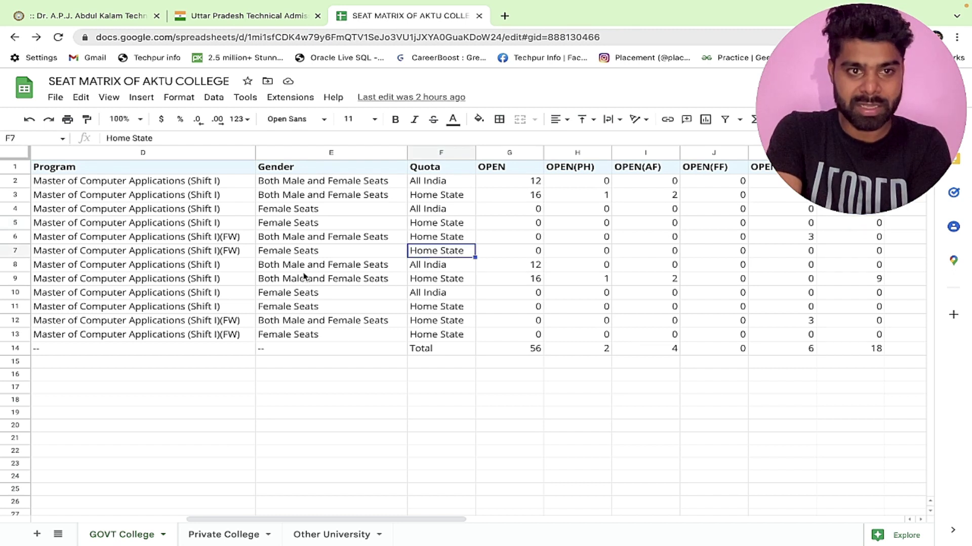
scroll(304, 277, left, 3)
scroll(304, 277, right, 4)
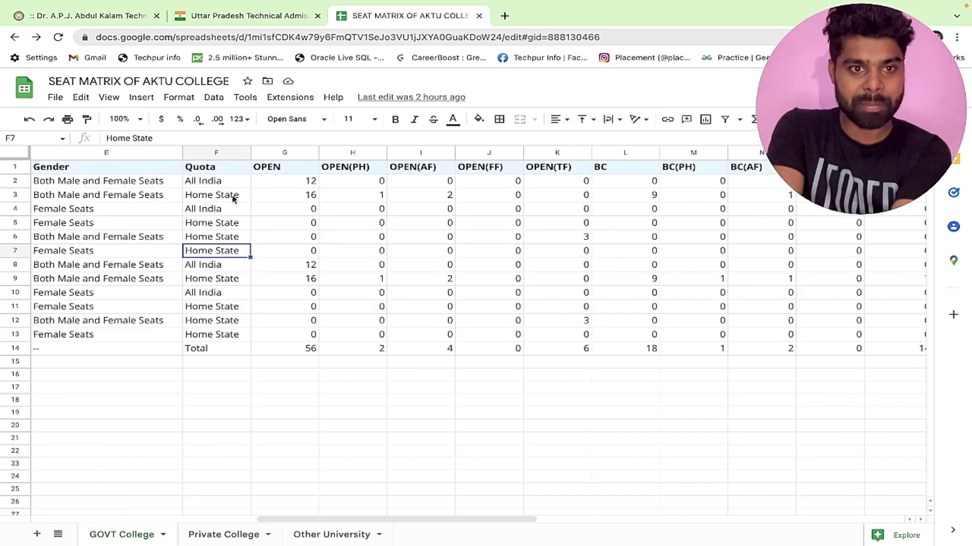
Compare gender and quota across the Lucknow institute's female-seat rows, and check the total seats in rows 4 and 7
click(208, 210)
click(210, 224)
click(213, 253)
click(88, 224)
click(82, 254)
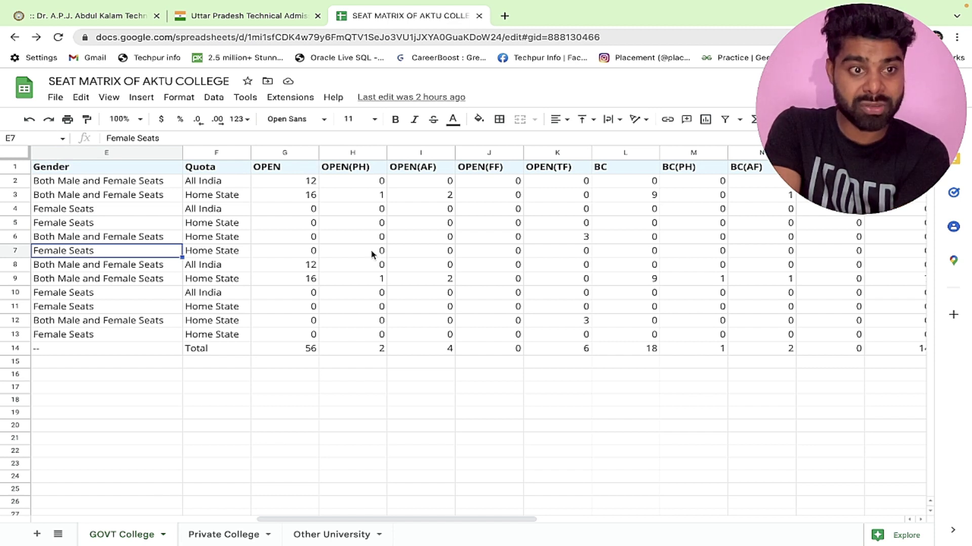
click(227, 256)
click(218, 225)
scroll(367, 264, right, 10)
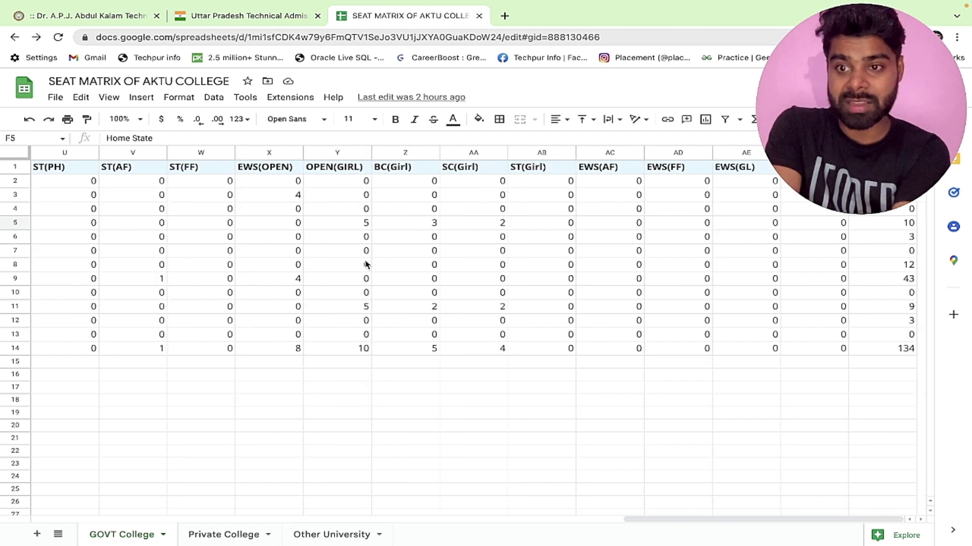
click(905, 208)
click(908, 251)
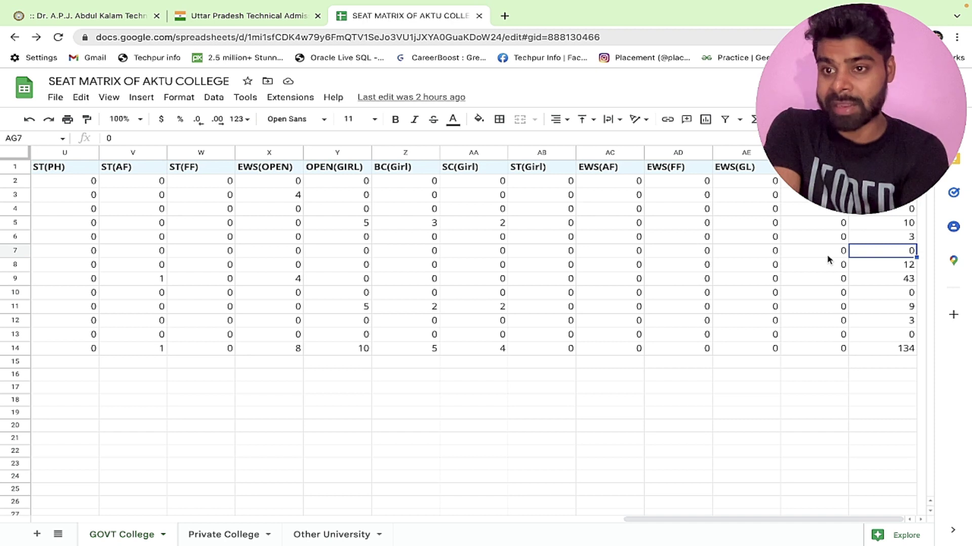
Compare the Program entries in rows 5 and 7 of the Lucknow institute, highlighting the (FW) suffix in row 7
scroll(828, 259, left, 3)
scroll(828, 259, left, 10)
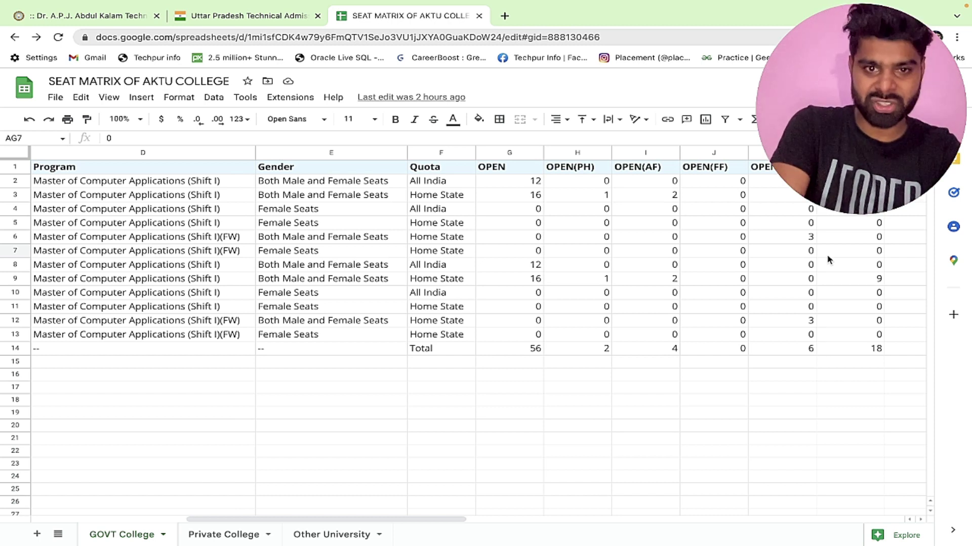
scroll(827, 254, left, 5)
scroll(827, 254, right, 1)
scroll(827, 254, left, 1)
scroll(827, 254, right, 1)
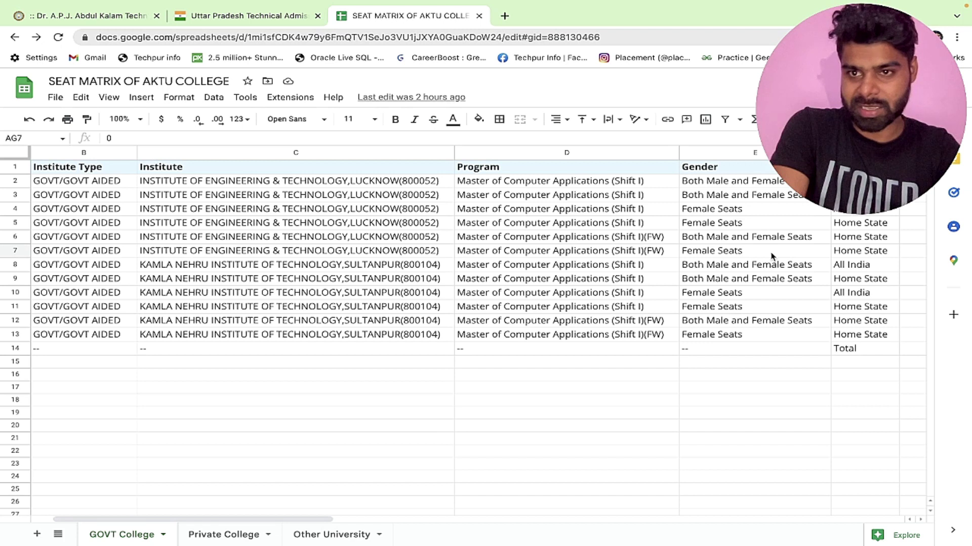
click(604, 225)
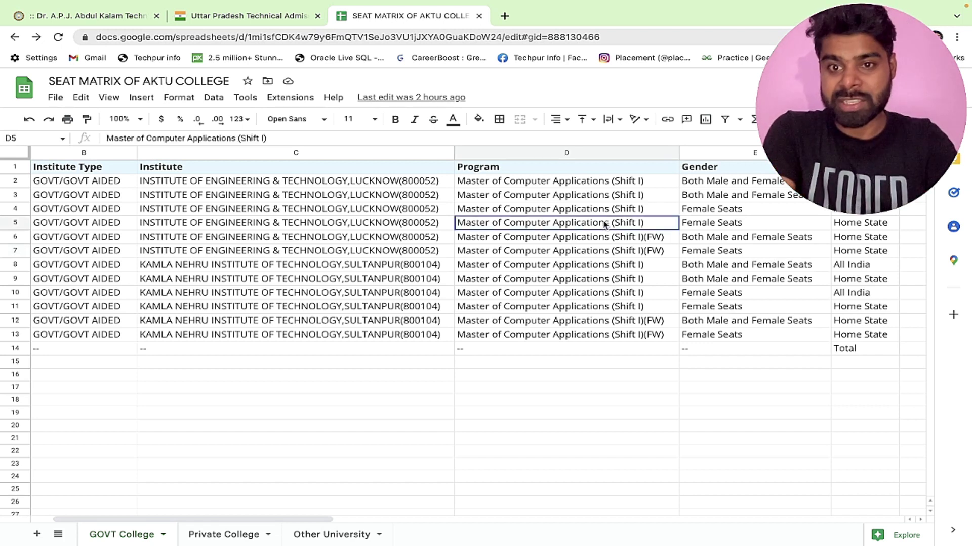
double_click(641, 255)
drag(668, 252, 645, 253)
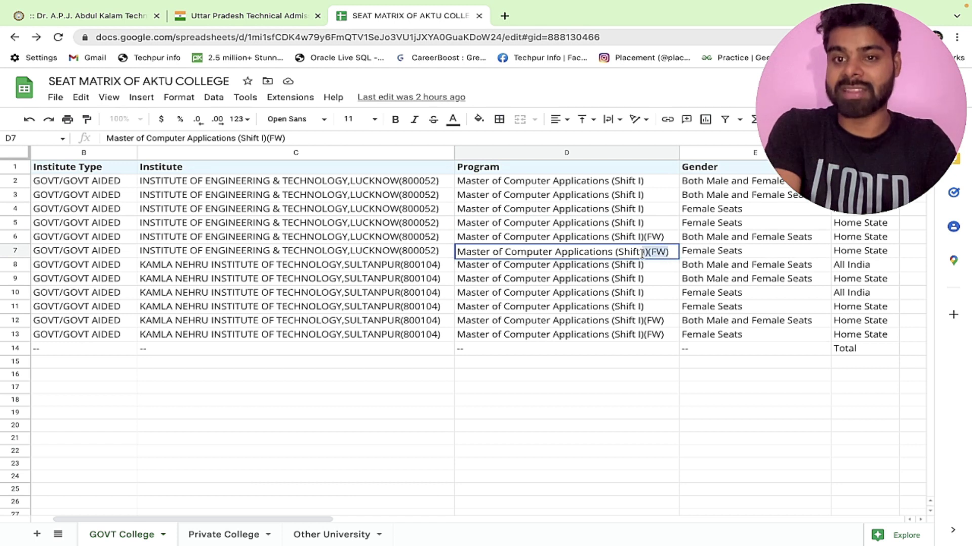
Check the total seats in rows 8, 9, 11 and 12 for Kamla Nehru Institute of Technology, Sultanpur
click(659, 280)
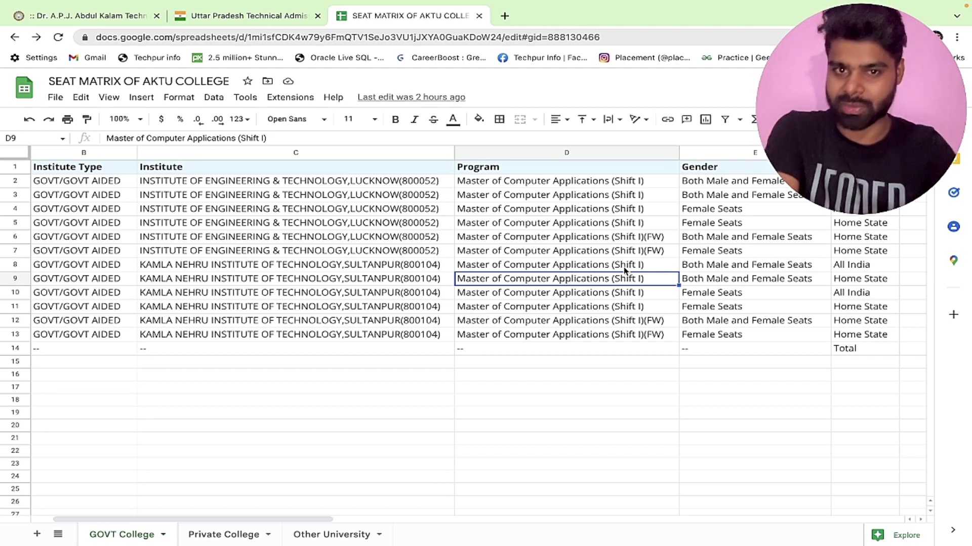
scroll(319, 282, right, 15)
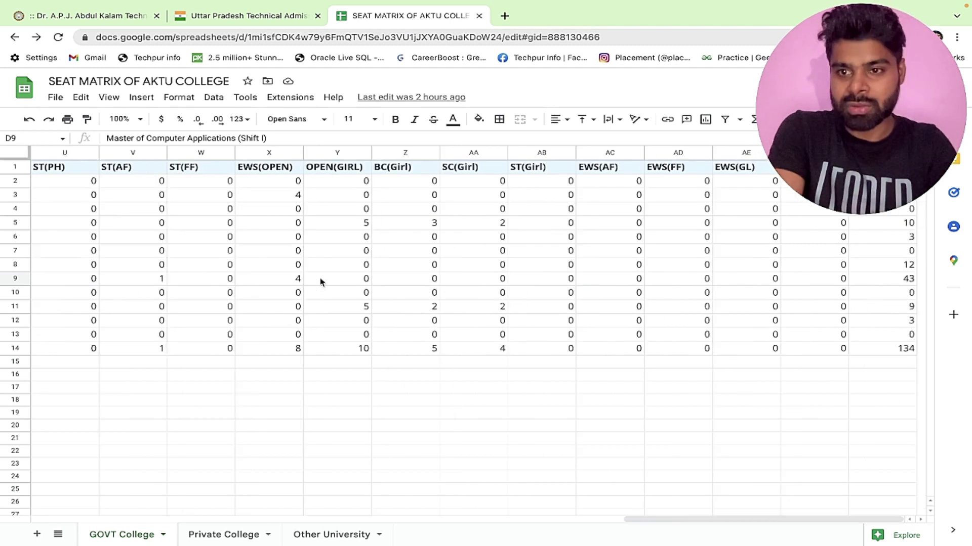
click(909, 266)
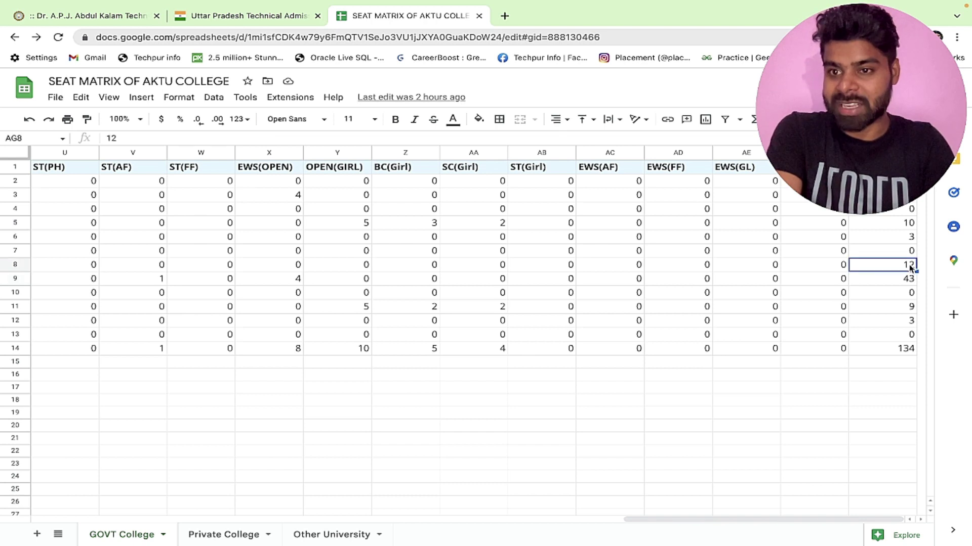
click(905, 279)
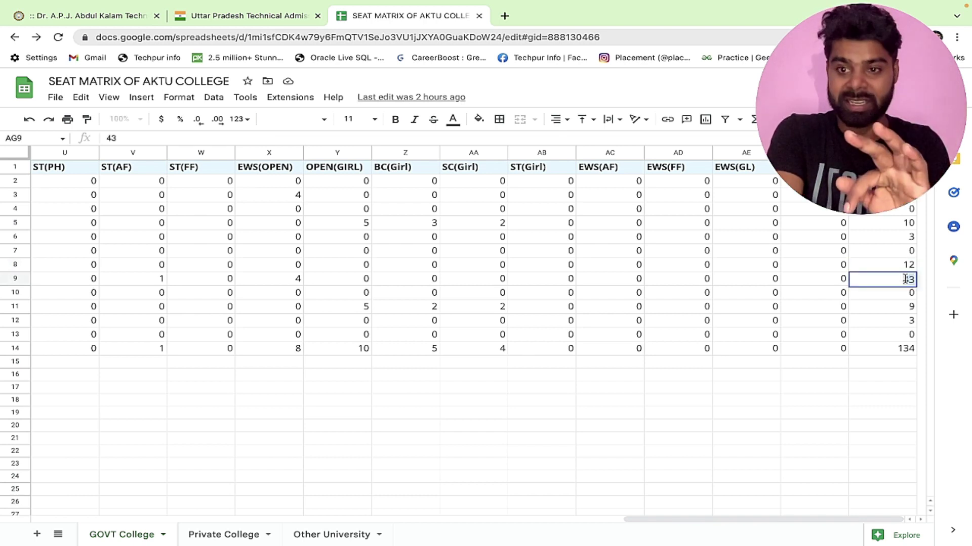
click(911, 307)
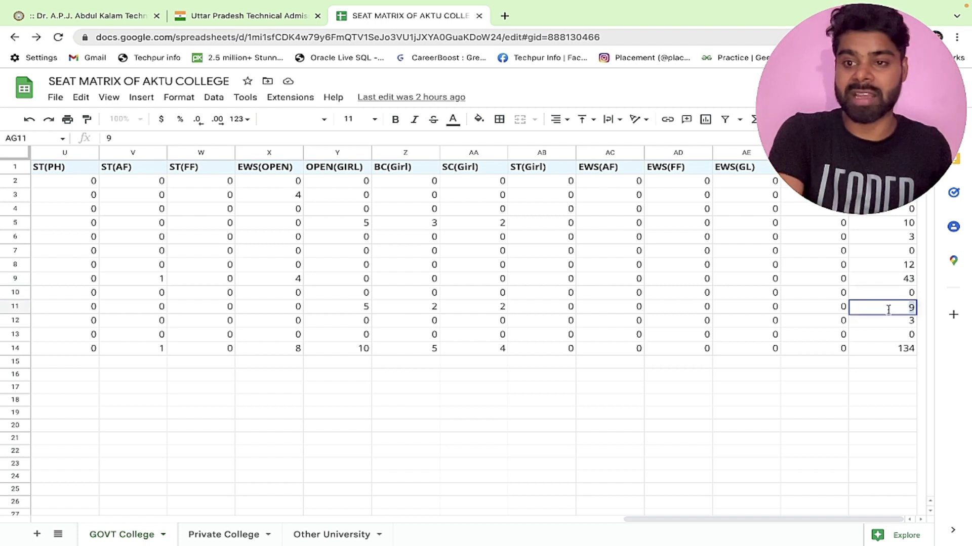
click(912, 323)
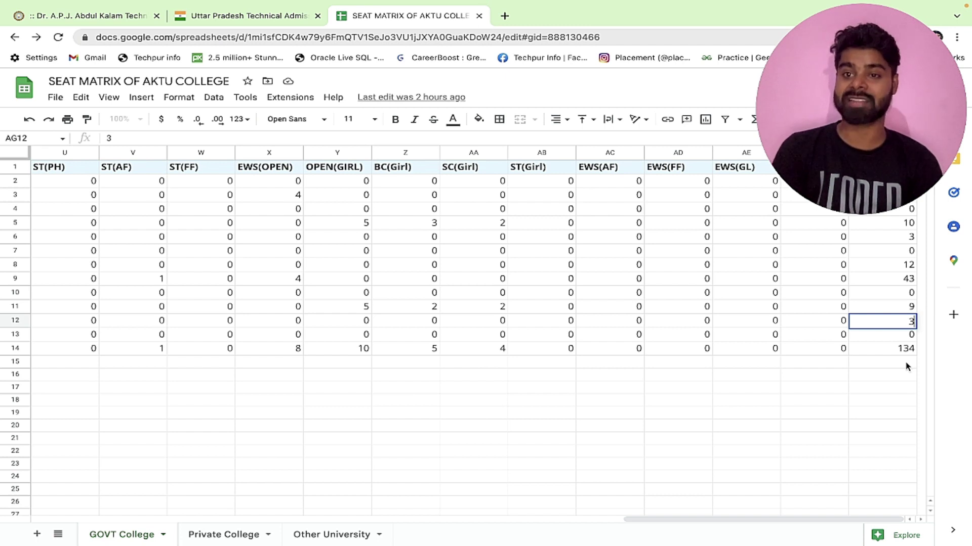
Open the Private College sheet and browse its list of institutes offering M.C.A
click(217, 535)
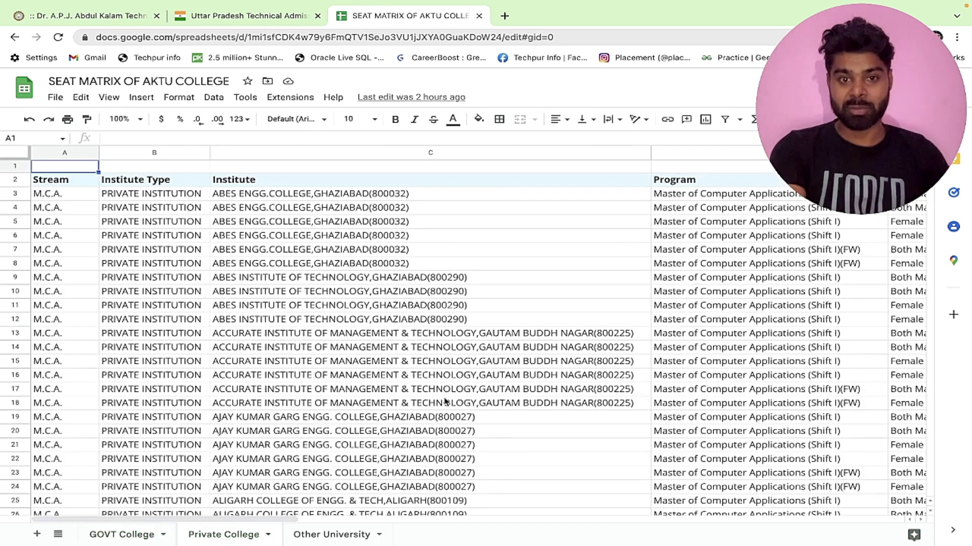
scroll(445, 402, down, 1)
scroll(445, 398, down, 20)
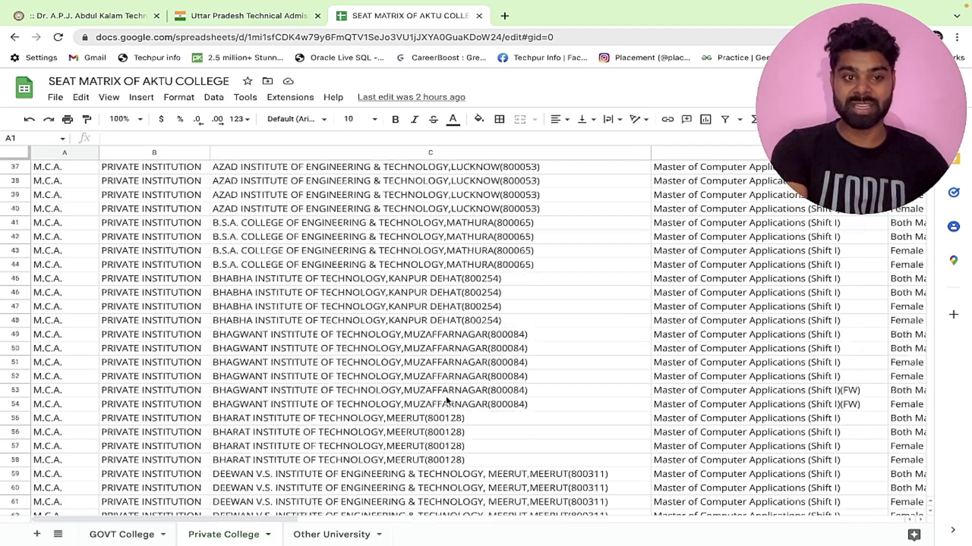
scroll(446, 401, down, 20)
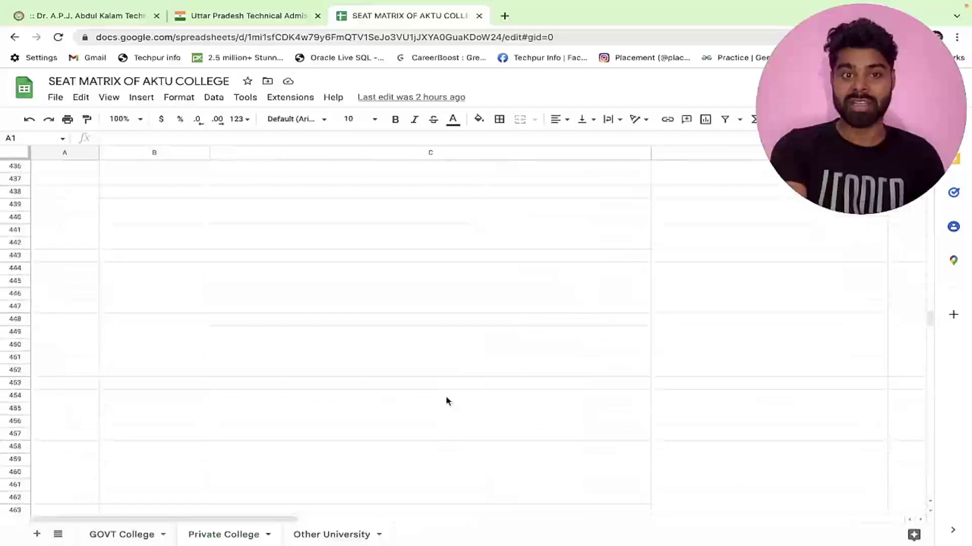
scroll(446, 402, up, 17)
scroll(445, 402, up, 20)
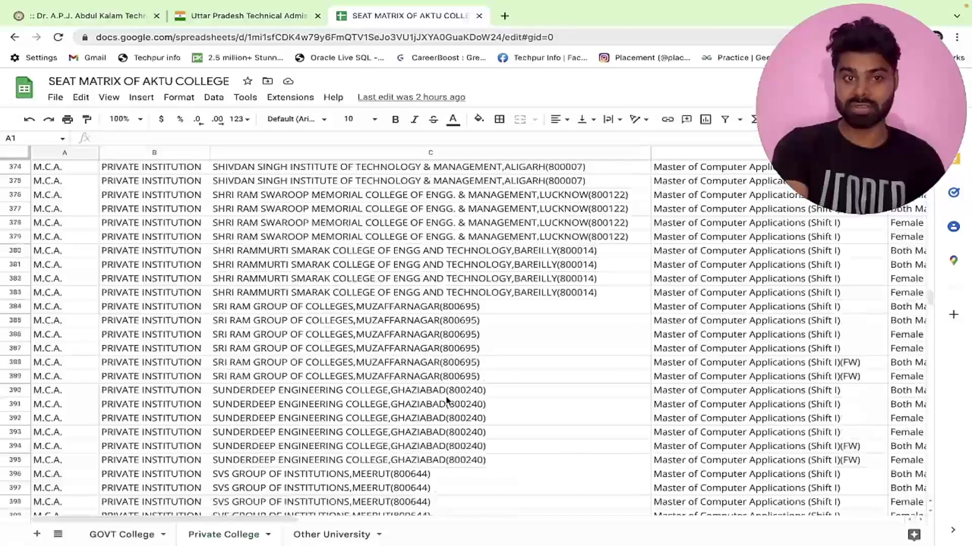
Examine the seat columns of the Private College sheet across all institutes down to the totals row
scroll(446, 400, up, 20)
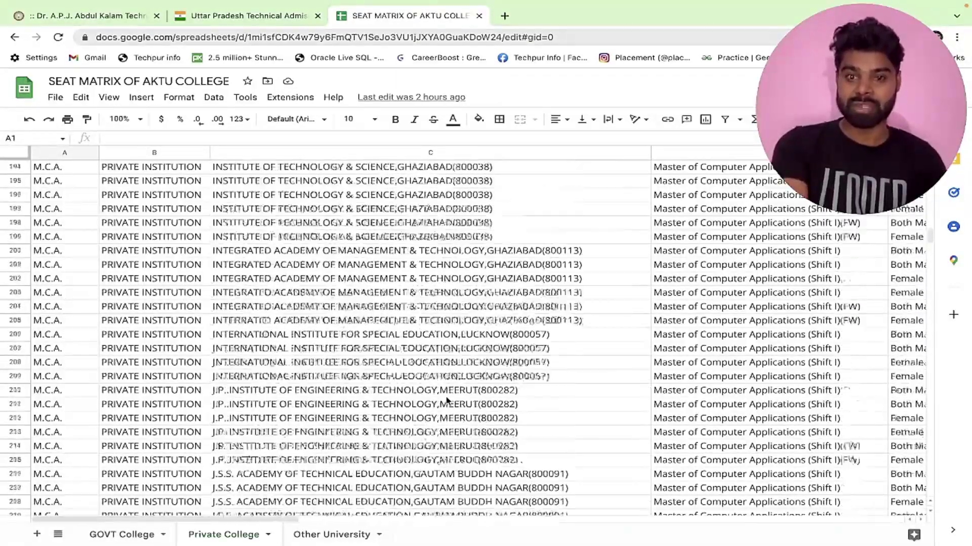
scroll(445, 401, right, 10)
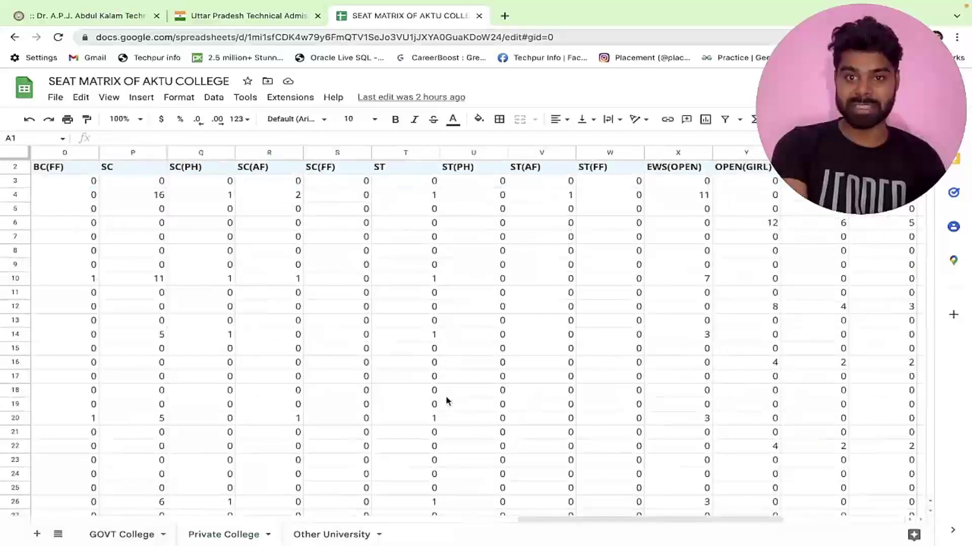
scroll(446, 402, down, 20)
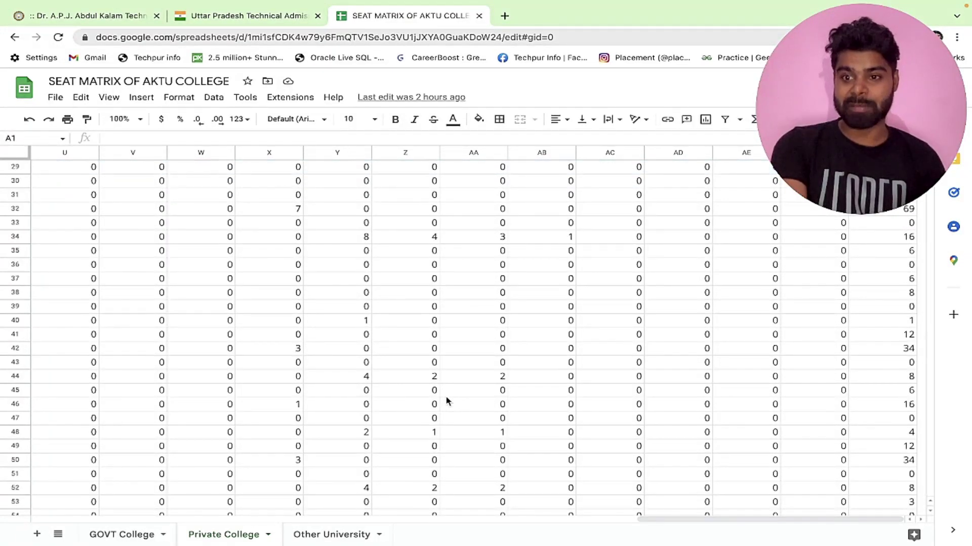
scroll(446, 401, down, 20)
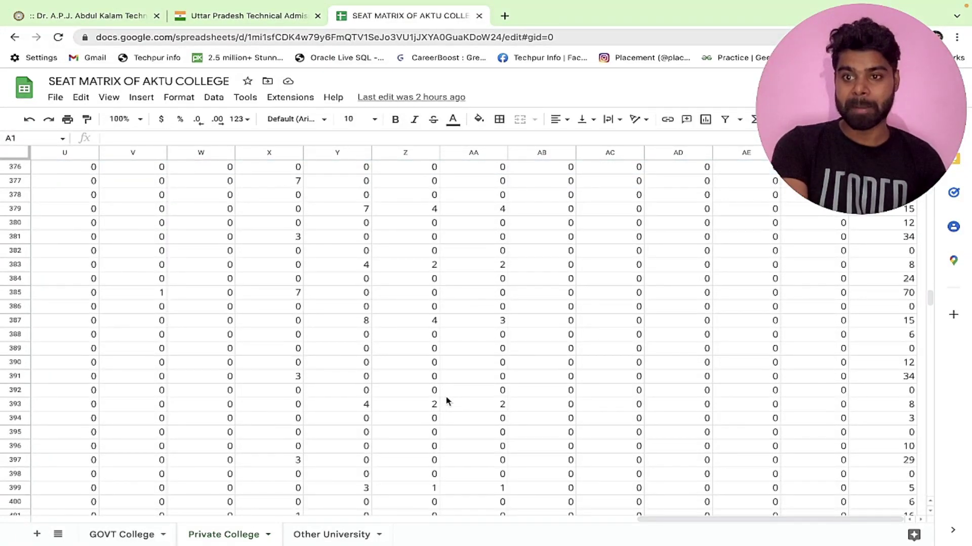
scroll(446, 401, up, 4)
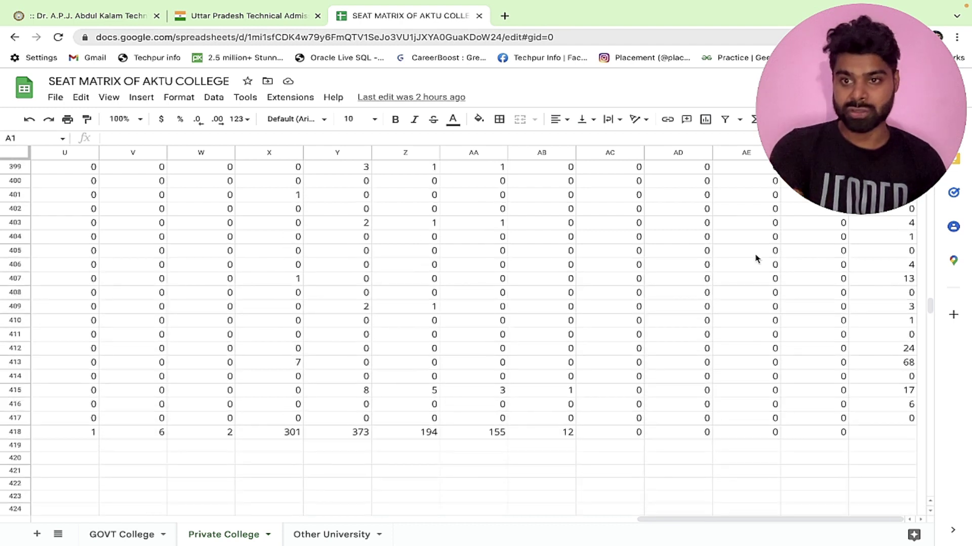
scroll(755, 259, up, 1)
scroll(755, 259, up, 20)
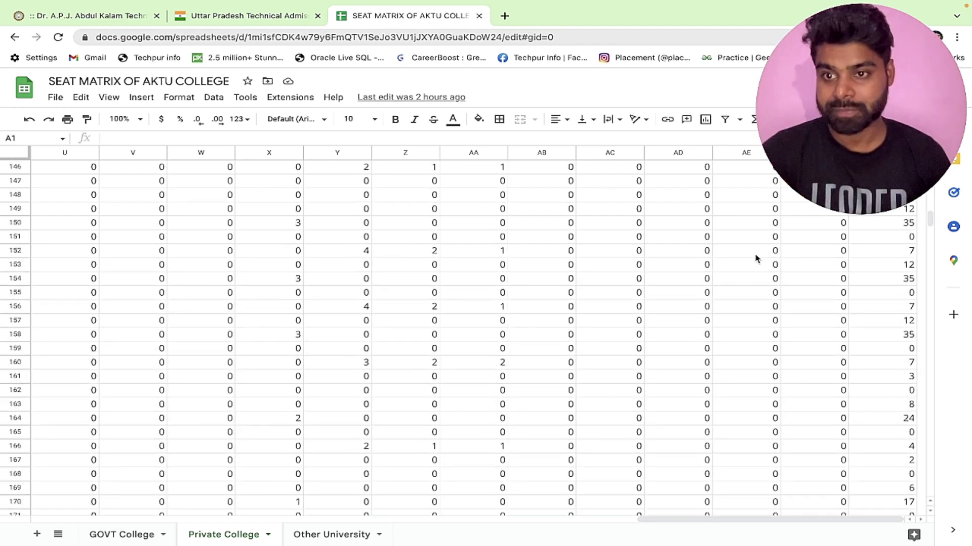
scroll(459, 339, down, 20)
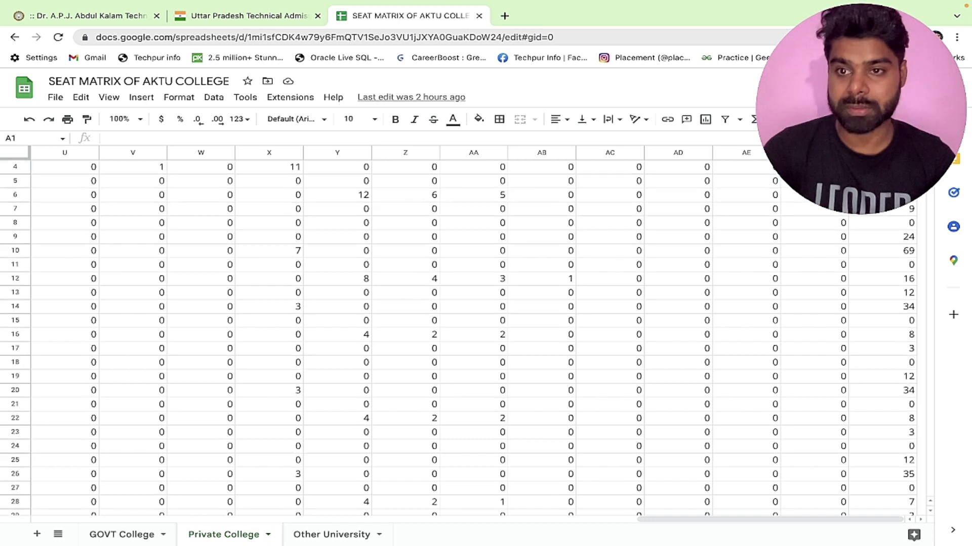
scroll(459, 339, down, 20)
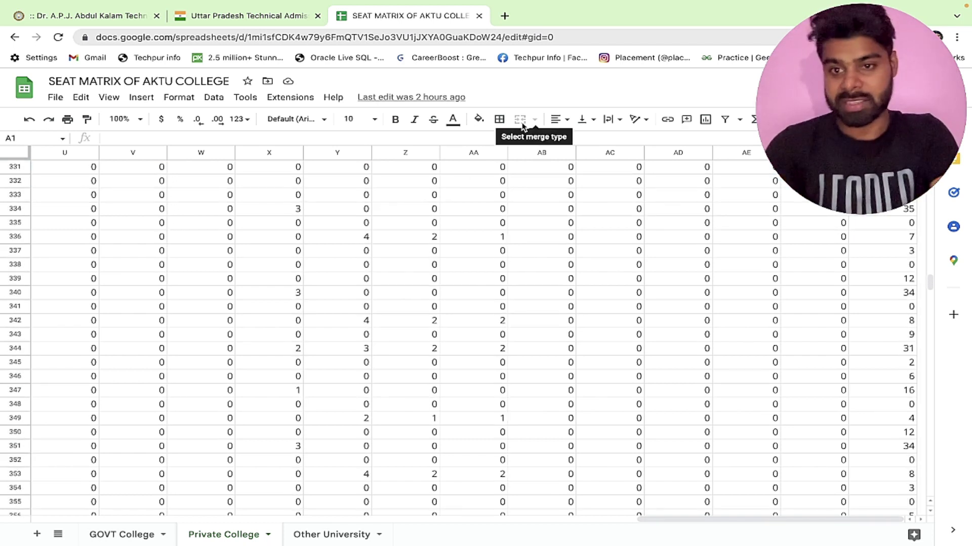
scroll(581, 299, down, 13)
Check the total number of seats in row 14 of the GOVT College sheet
click(121, 534)
click(905, 351)
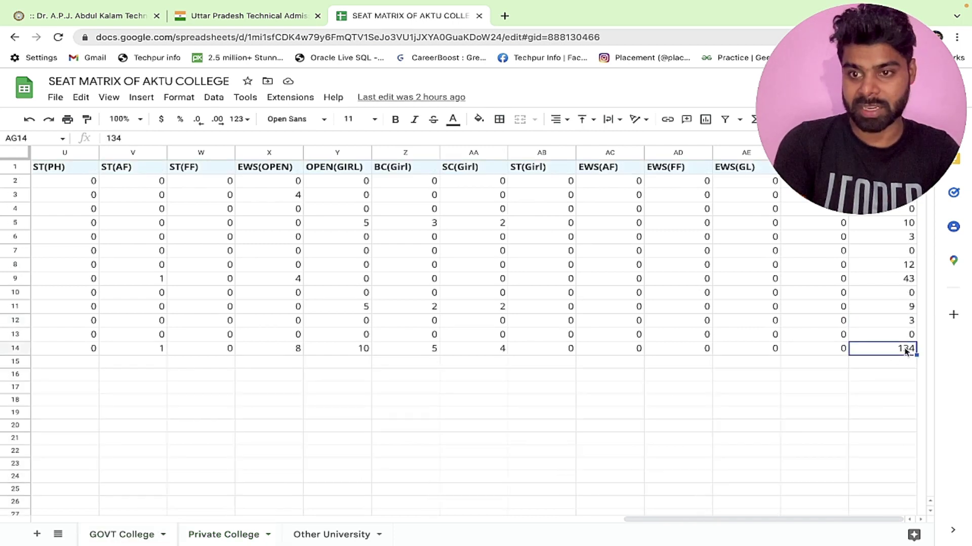
click(884, 375)
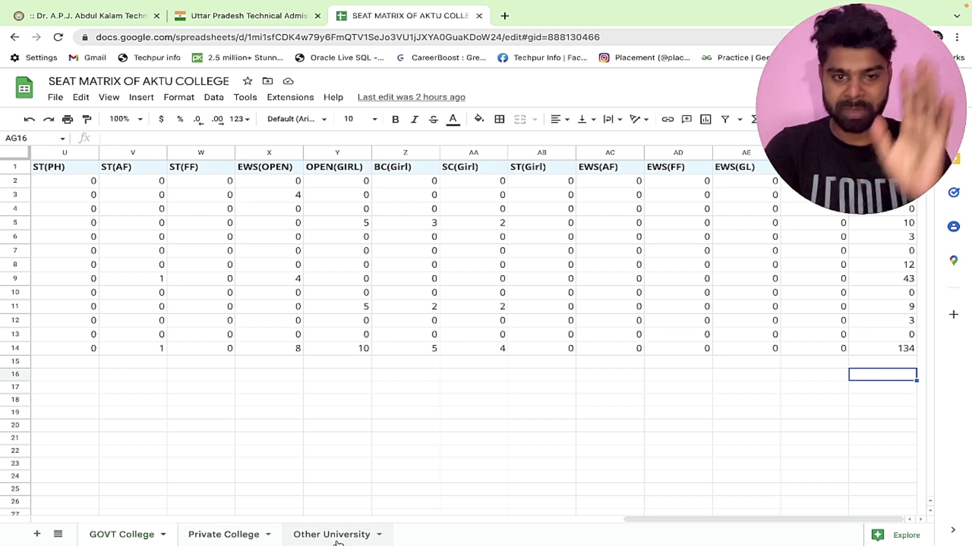
In the Private College sheet, total the seats in AG419 with a SUM of AG3:AG417
click(223, 539)
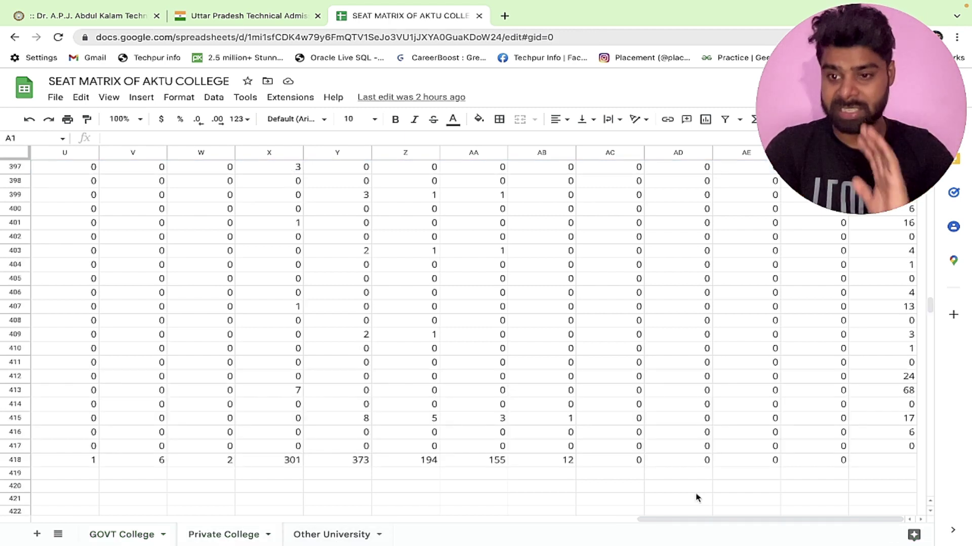
click(907, 471)
text(=SUM()
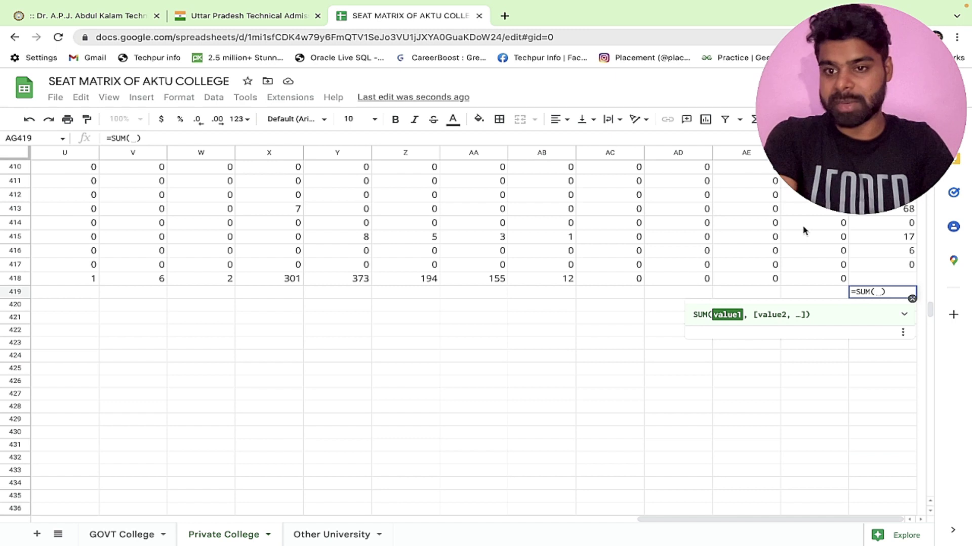
scroll(804, 230, up, 20)
scroll(804, 230, left, 2)
scroll(804, 230, up, 20)
scroll(804, 231, right, 2)
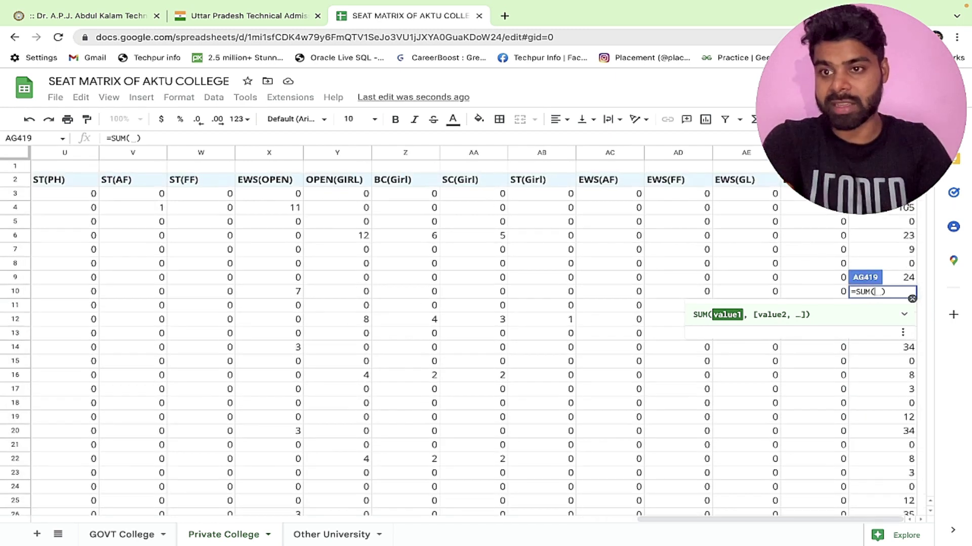
click(883, 194)
key(ctrl+shift+Down)
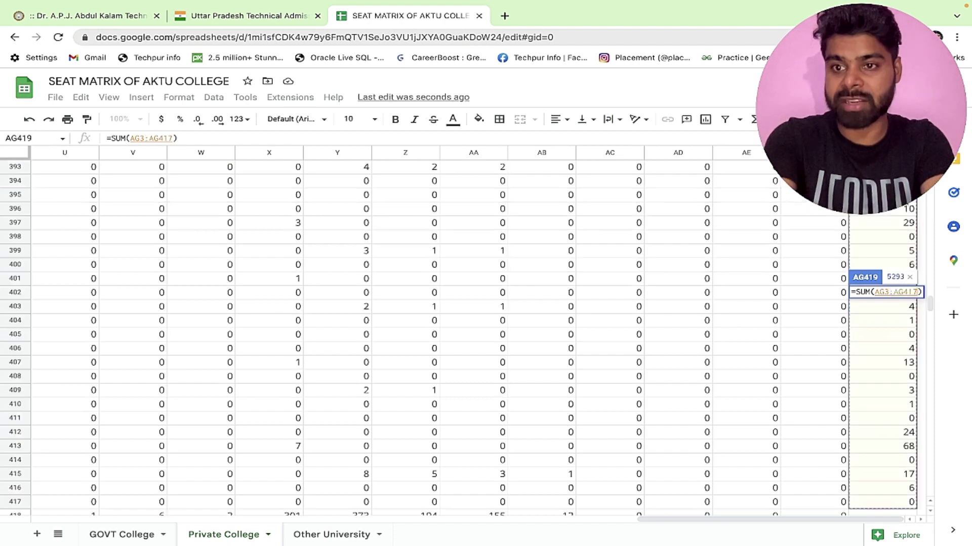
scroll(455, 329, down, 3)
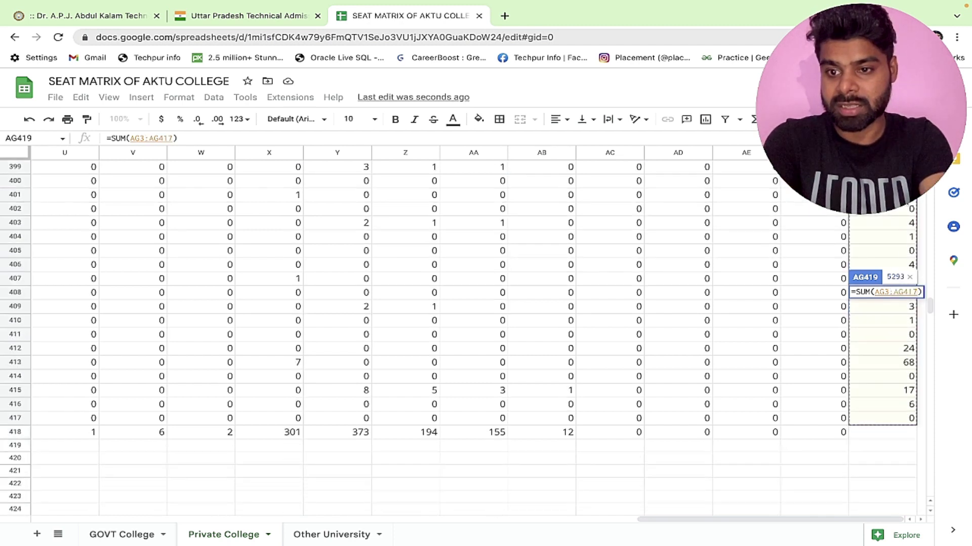
key(Return)
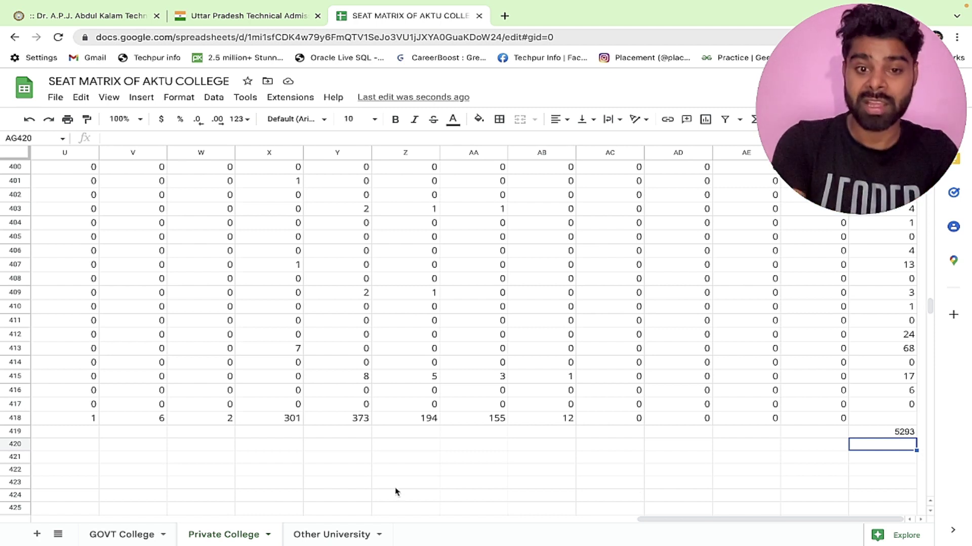
In the Other University sheet, enter a SUM of AG2:AG20 in cell AG21
click(320, 535)
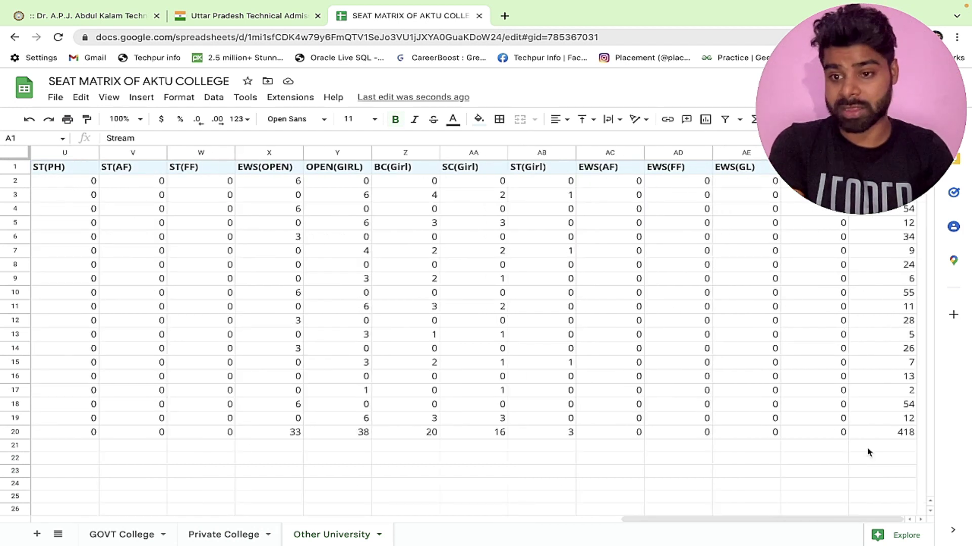
click(865, 446)
click(754, 119)
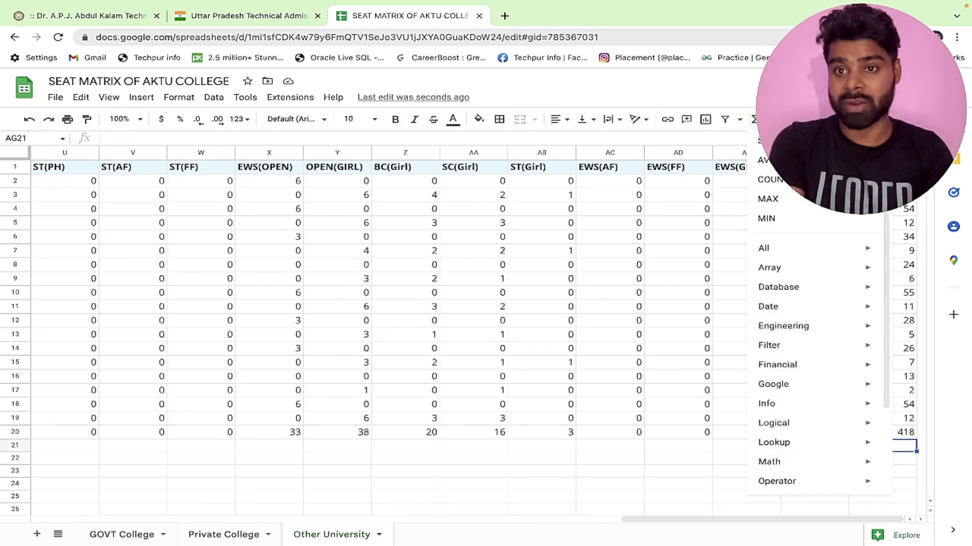
click(761, 157)
click(883, 181)
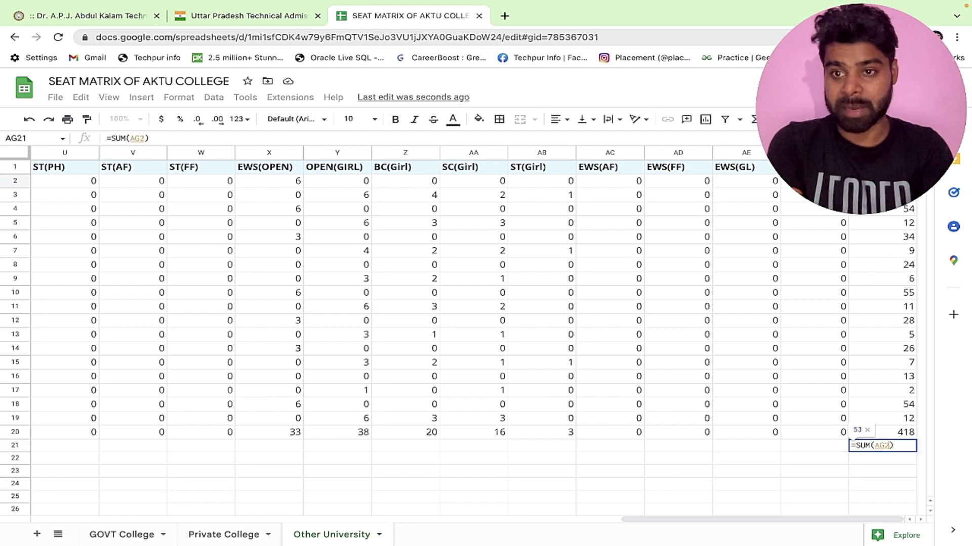
key(ctrl+shift+Down)
key(Return)
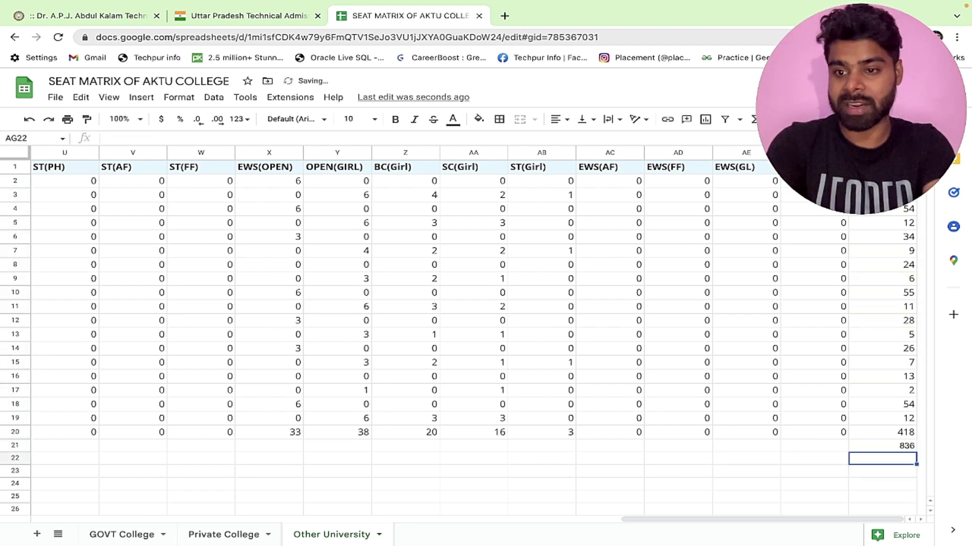
click(906, 447)
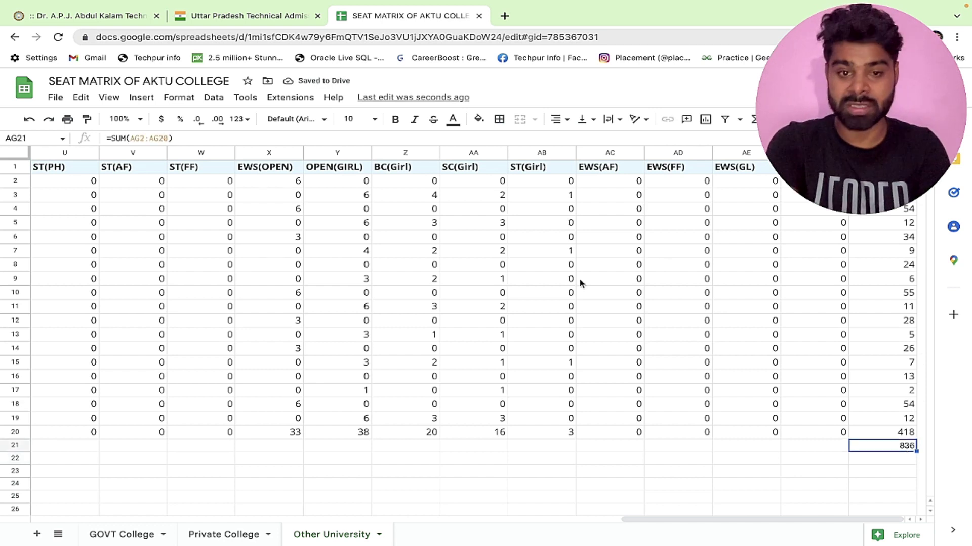
Review the Other University institutes and their seat totals, and check the Private College sheet's overall total
scroll(499, 399, left, 10)
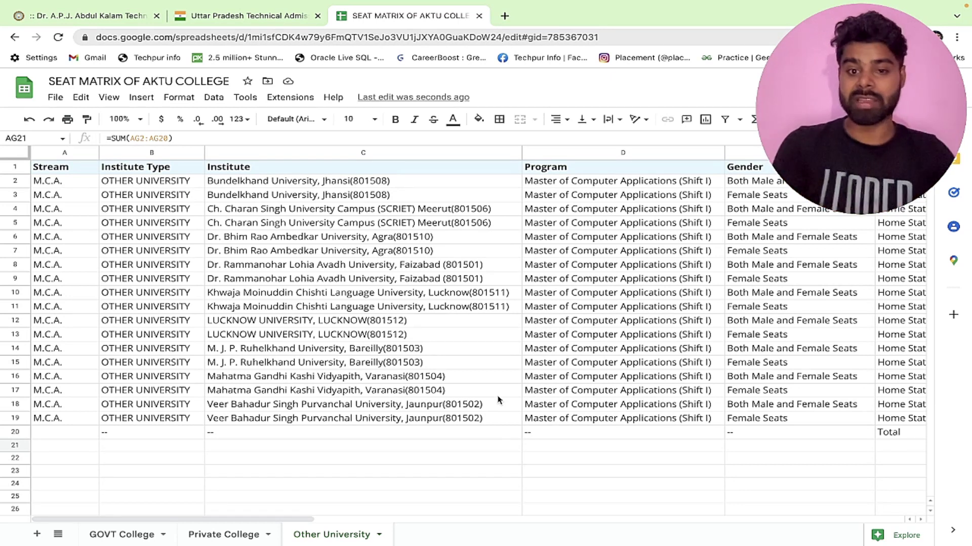
scroll(498, 400, right, 10)
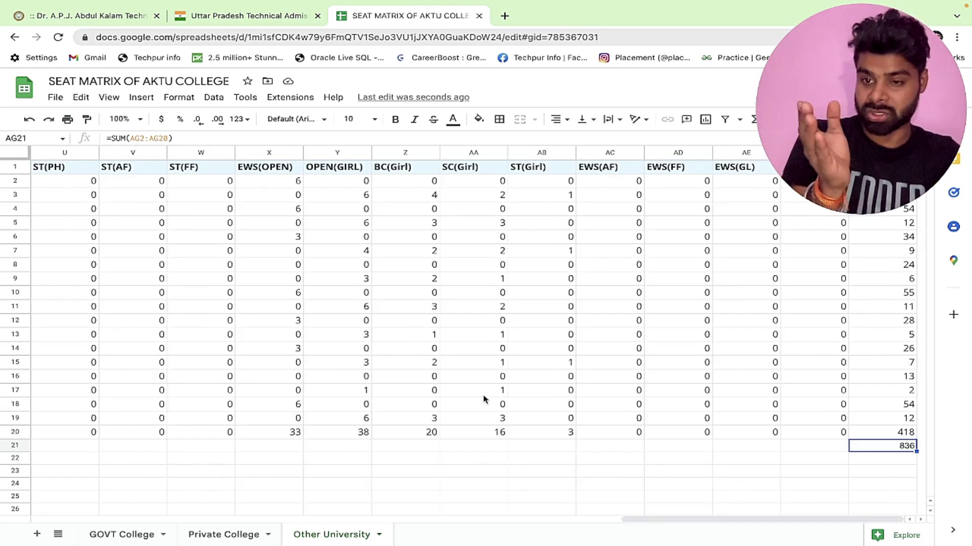
click(217, 536)
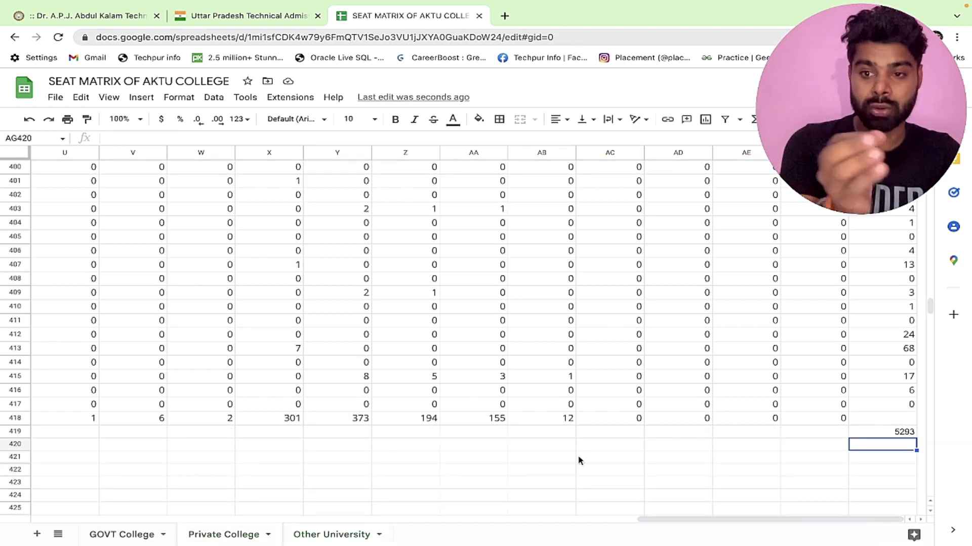
On the GOVT College sheet, enter the label "Total Sum =" in X21 and 134 in Y21
click(123, 535)
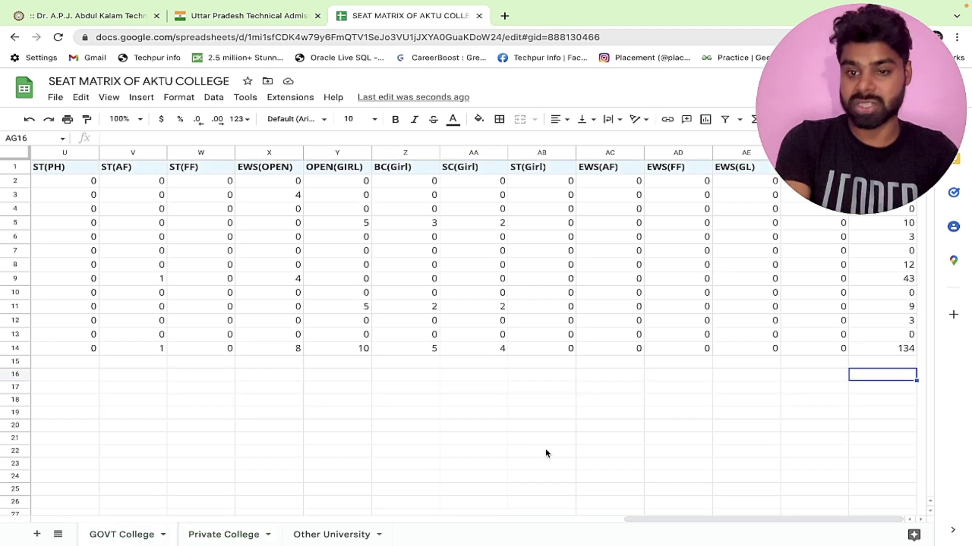
click(263, 443)
text(Total Sum )
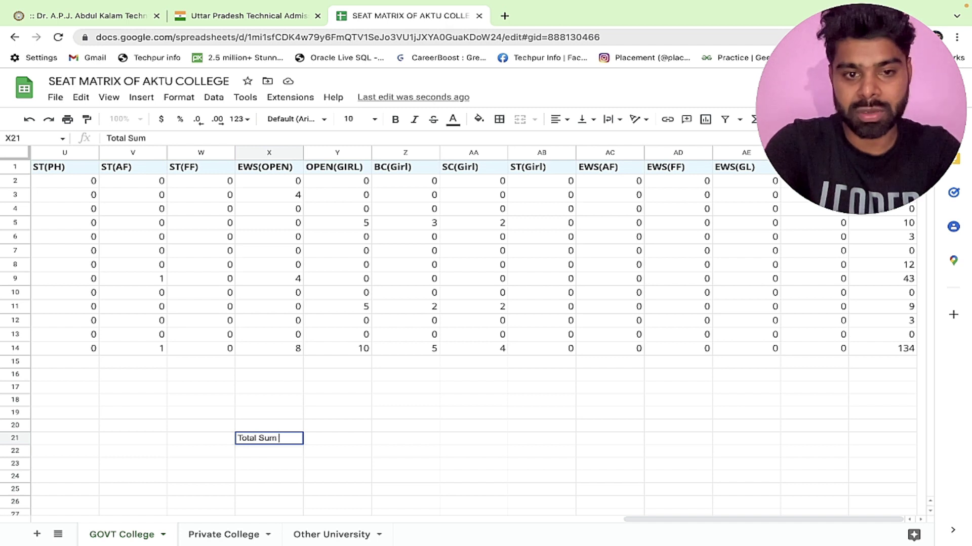
text(-)
key(BackSpace)
text(=)
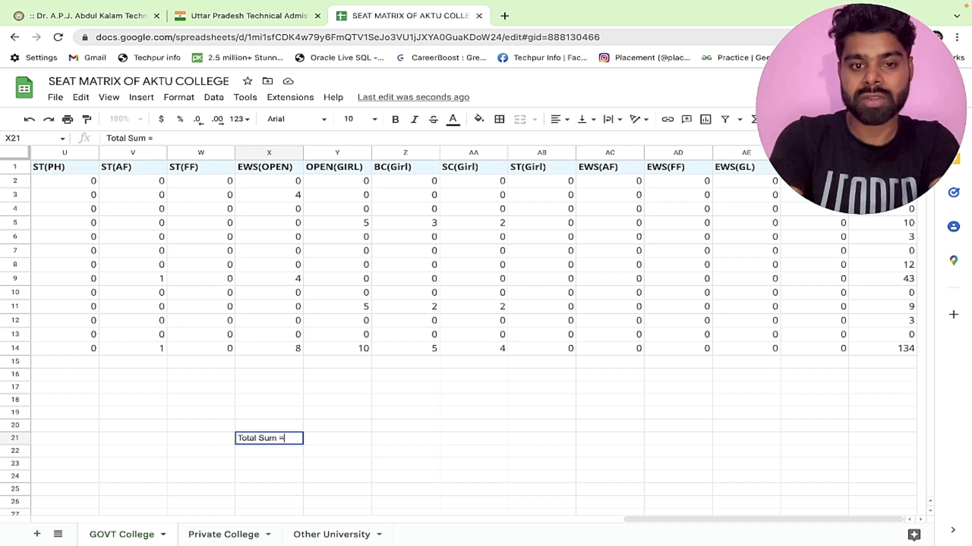
click(327, 442)
text(134)
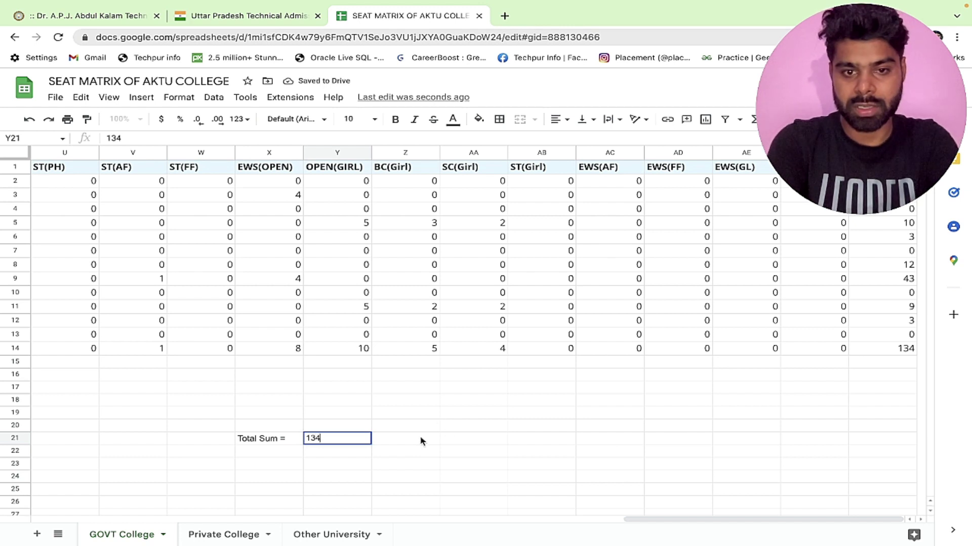
Add the headings "Govt", "Pvt. college" and "Other University" in cells Y20 to AA20
click(341, 428)
text(Govt)
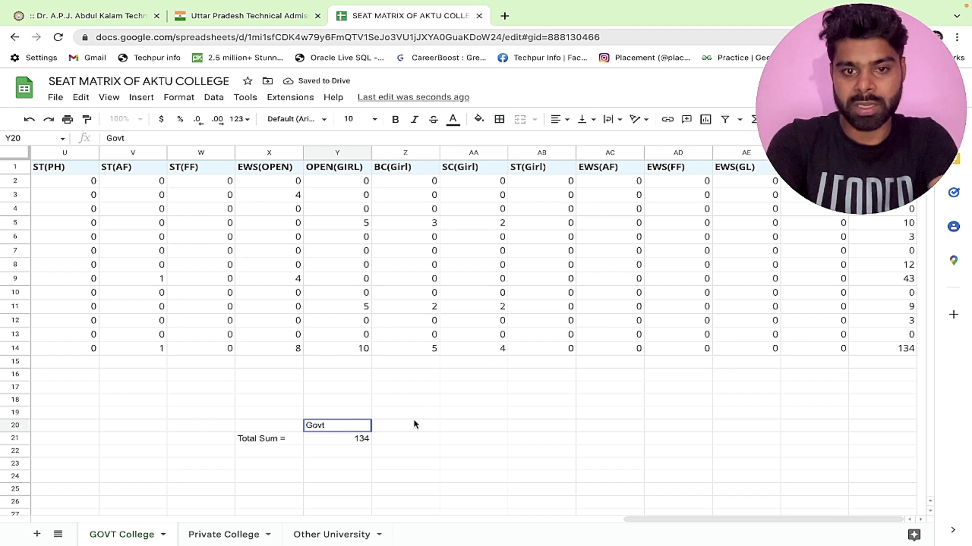
click(412, 429)
text(Pvt)
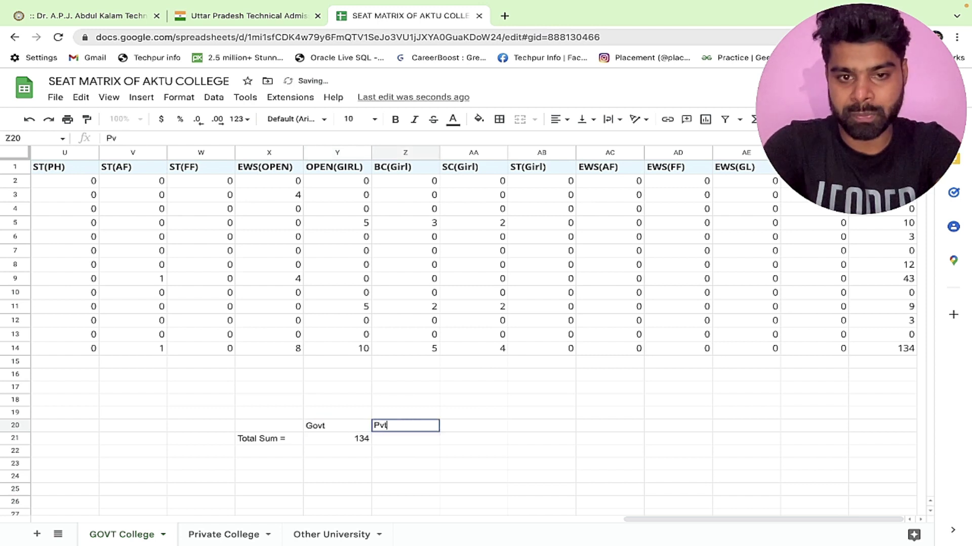
text(. college)
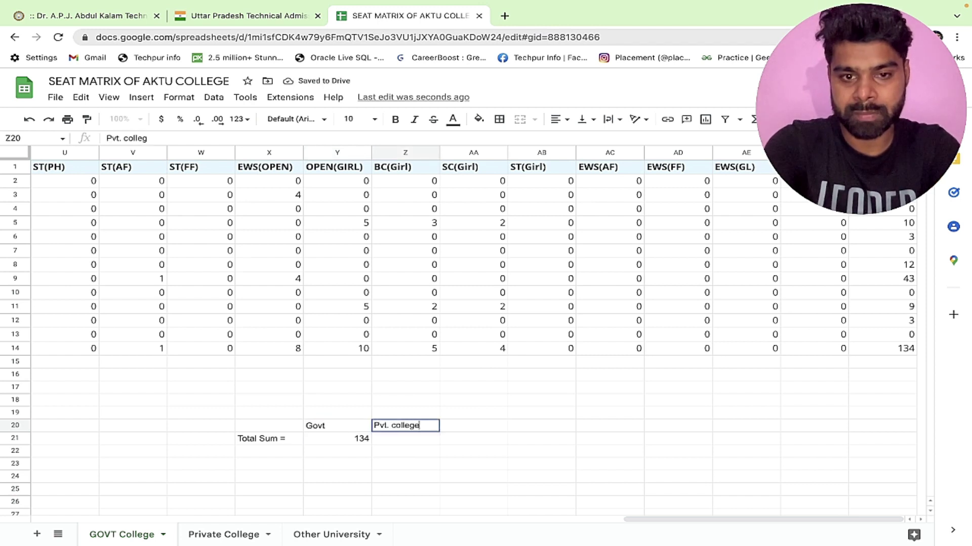
click(481, 429)
text(Other Uni)
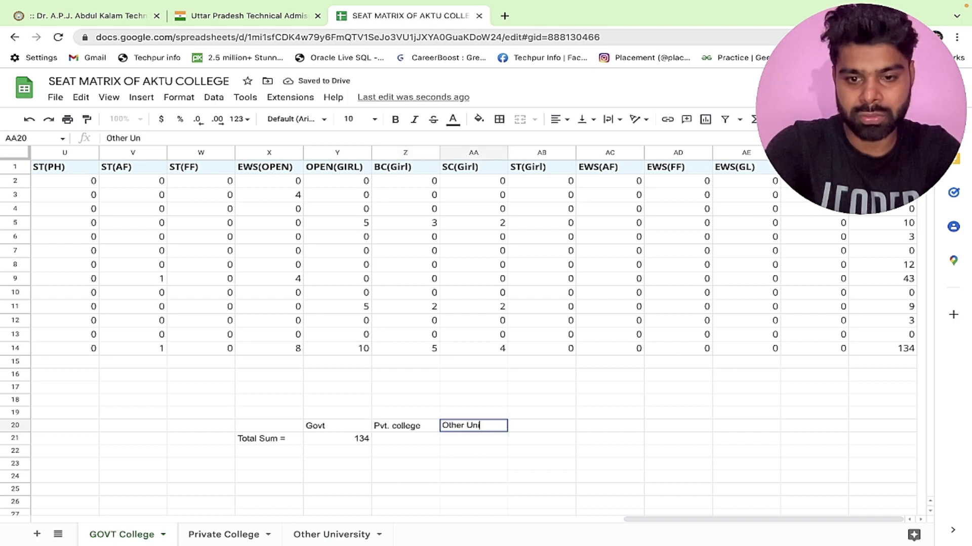
text(versity)
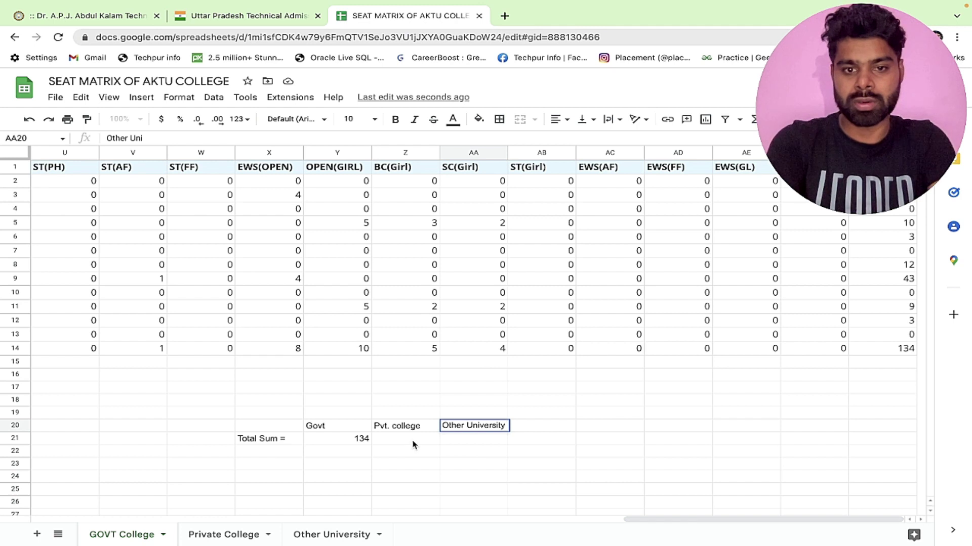
Try to copy the Private College sheet's overall SUM formula into cell Z21 of the GOVT College sheet
click(256, 532)
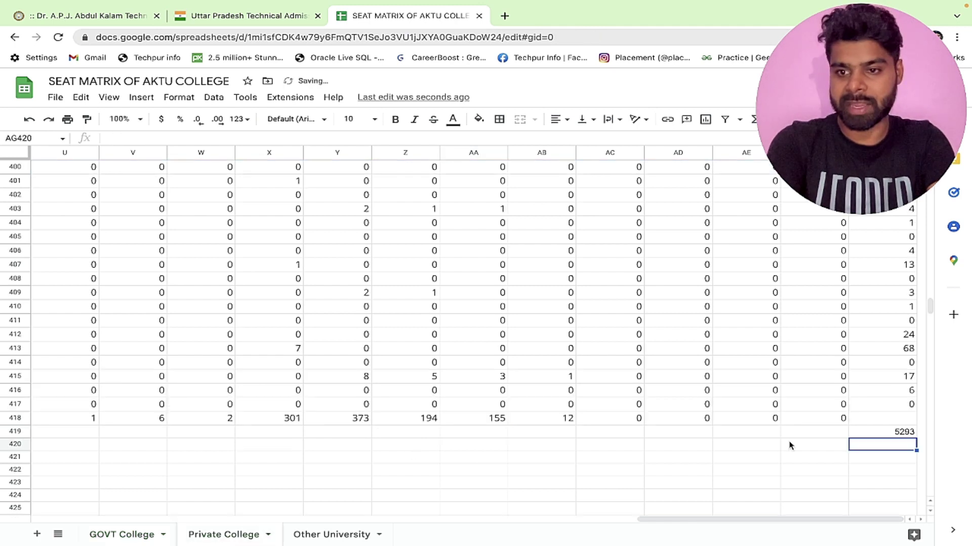
double_click(909, 433)
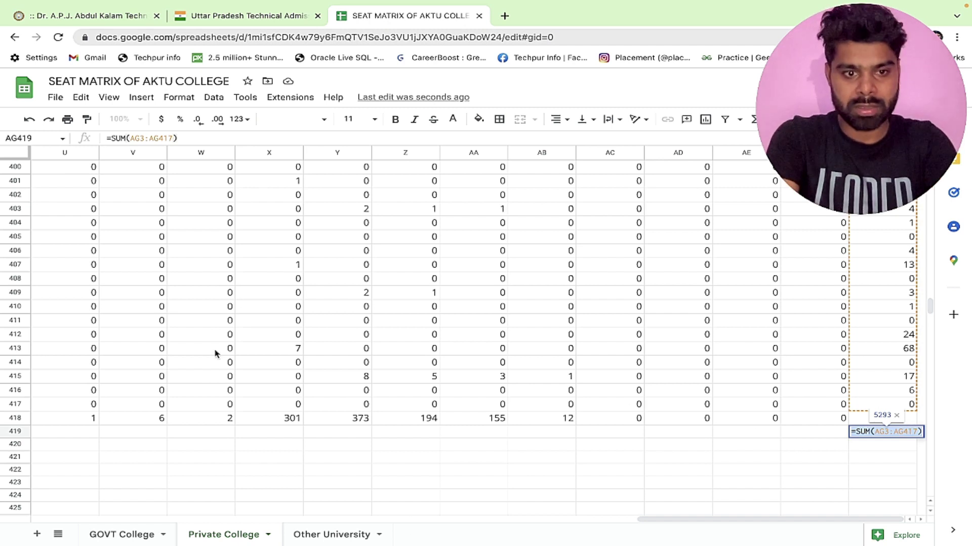
click(121, 535)
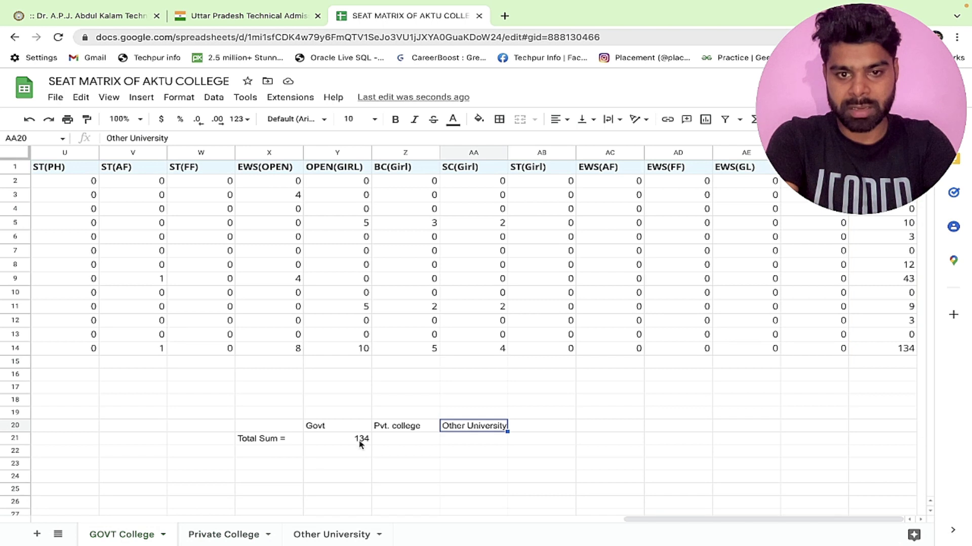
click(386, 438)
text(=SUM(AG3:AG417))
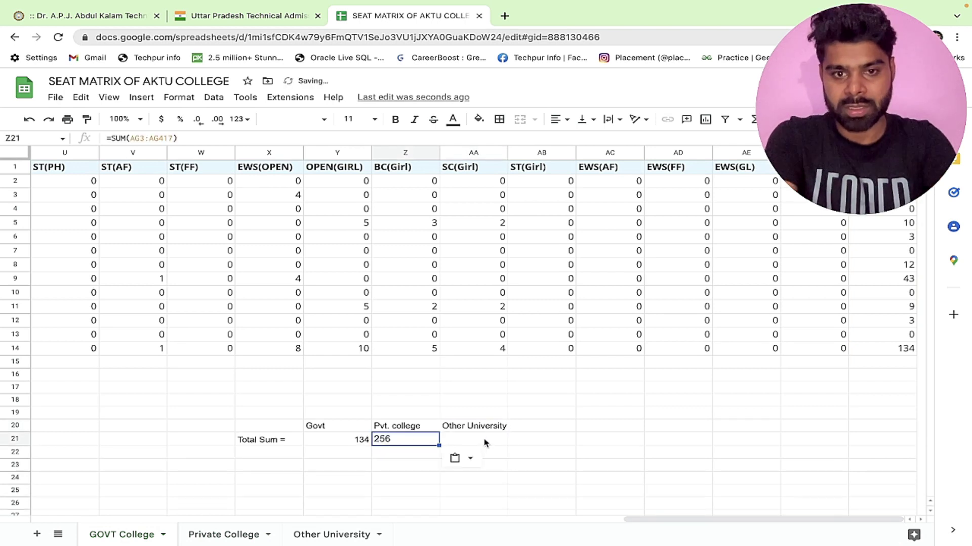
Set Z21 to 5293 for the private colleges and fill AA21 with the Other University sheet's total, 836
double_click(382, 439)
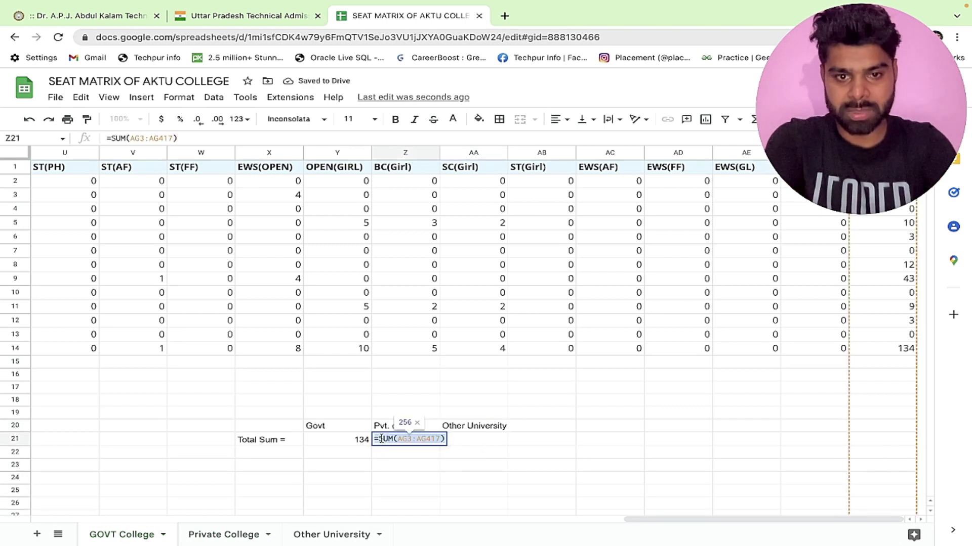
text(5293)
click(486, 443)
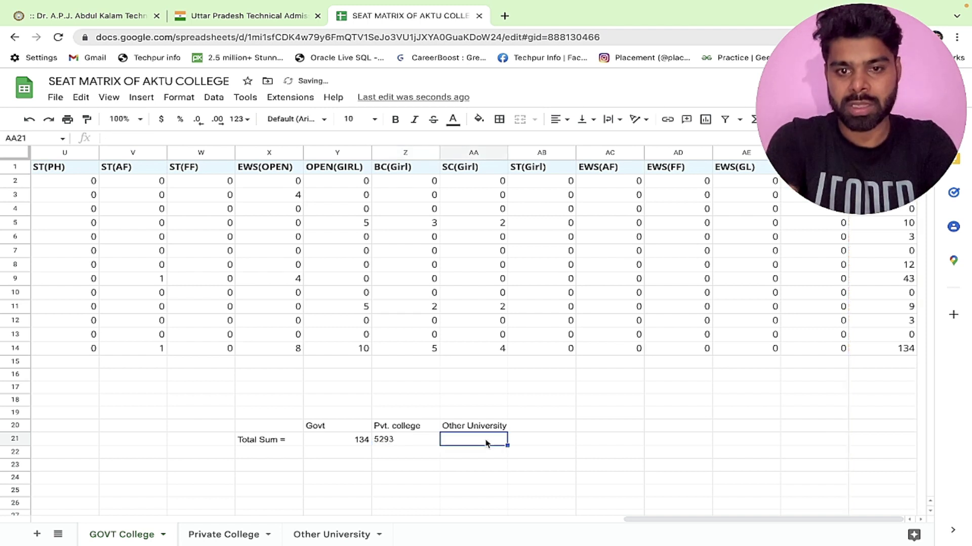
click(332, 539)
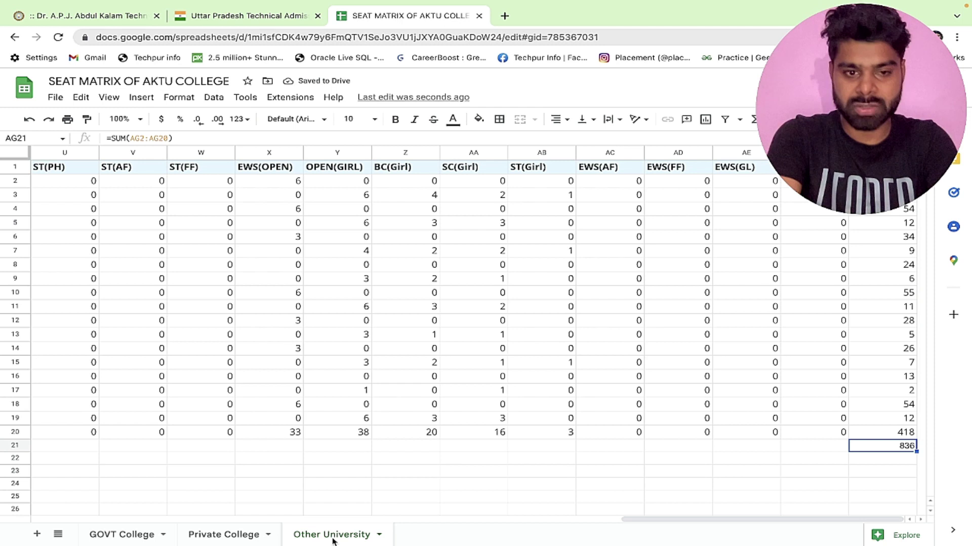
click(143, 536)
text(836)
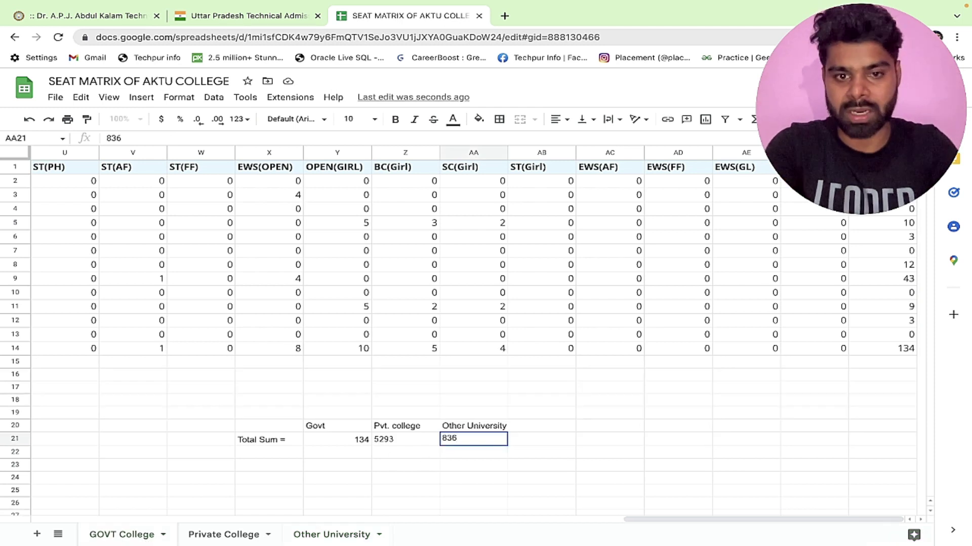
Add a SUM of Y21:AA21 in cell AB21 to combine the three college totals, and check the result
click(548, 436)
click(754, 119)
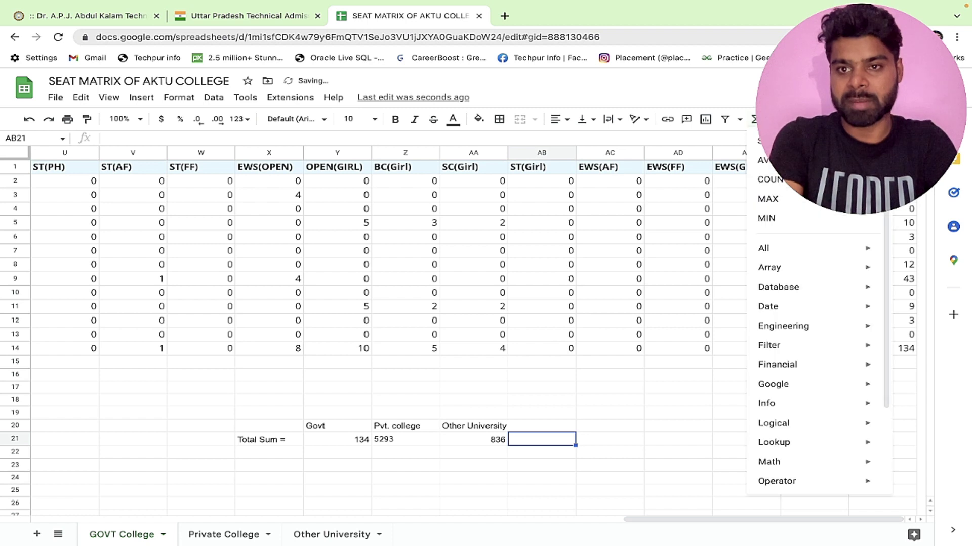
click(758, 150)
click(343, 443)
drag(343, 442, 482, 440)
key(Return)
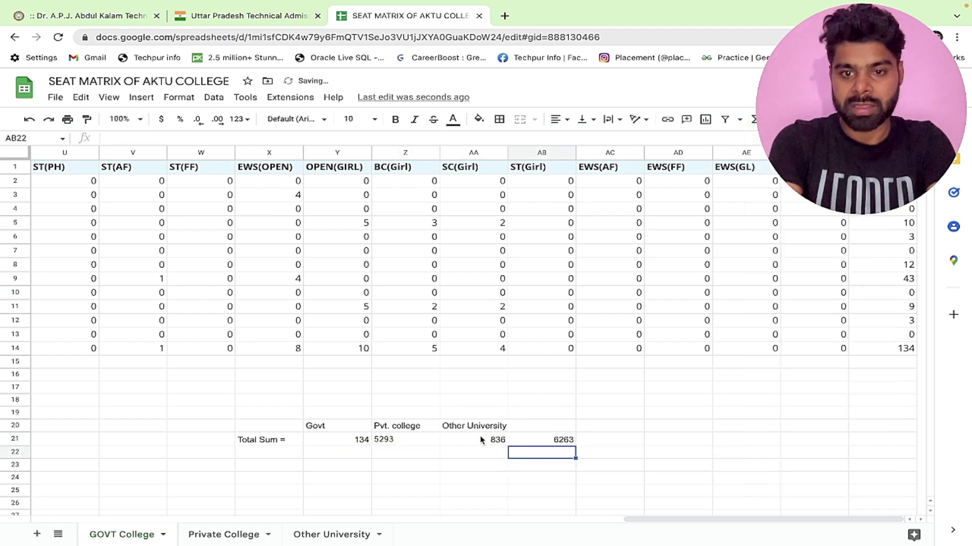
click(566, 444)
double_click(565, 445)
click(624, 443)
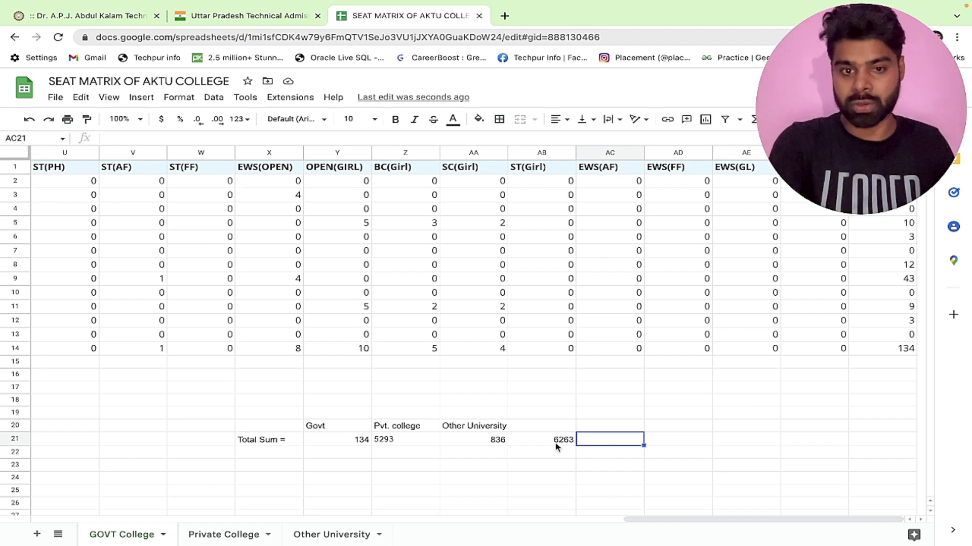
Check the formula behind the overall seat total in AG419 on the Private College sheet
click(219, 540)
double_click(904, 433)
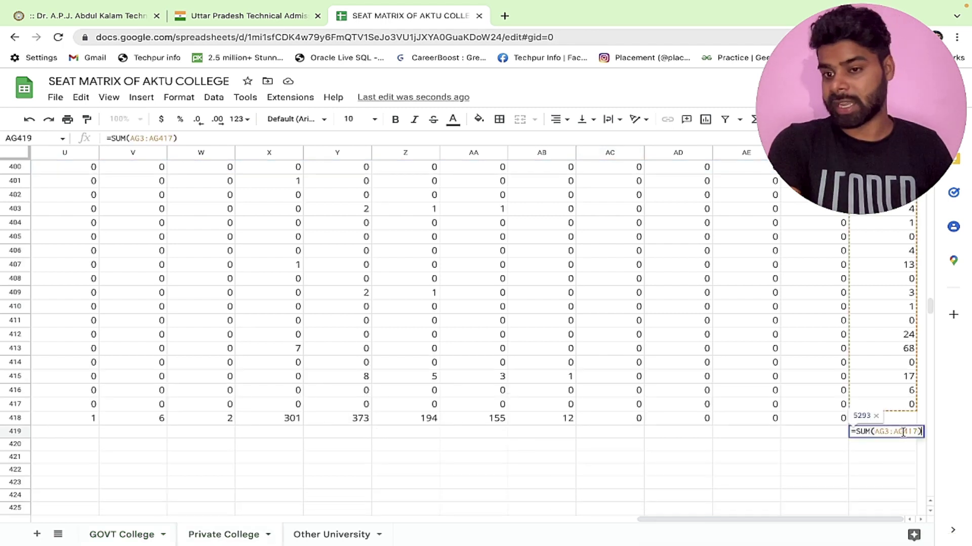
click(815, 469)
click(898, 434)
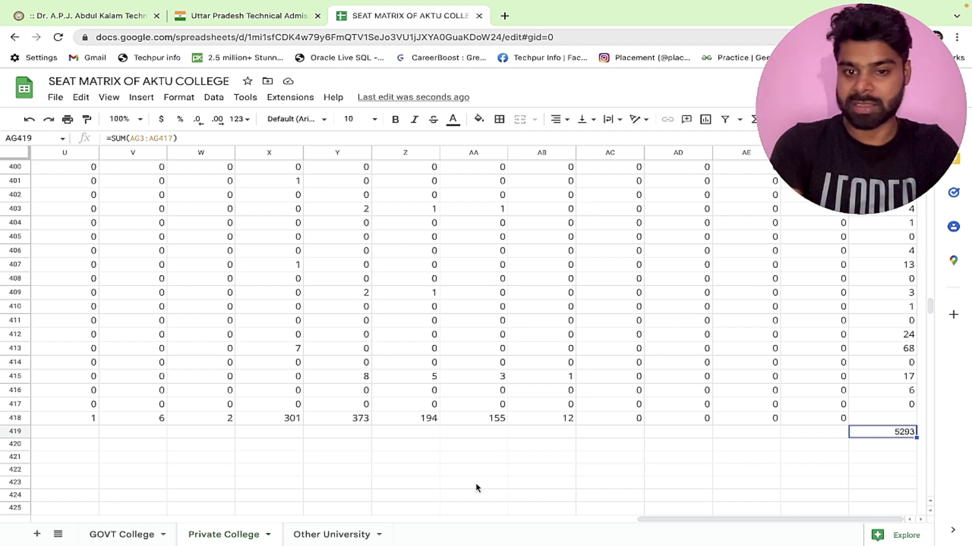
Below the Private College table, enter 85 in AA422 and =5293 in AB422
click(467, 471)
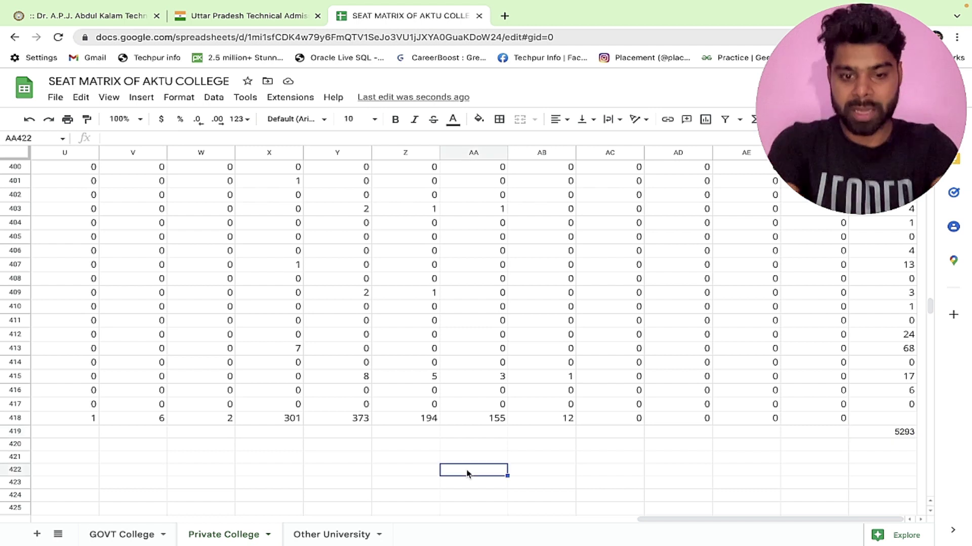
text(85)
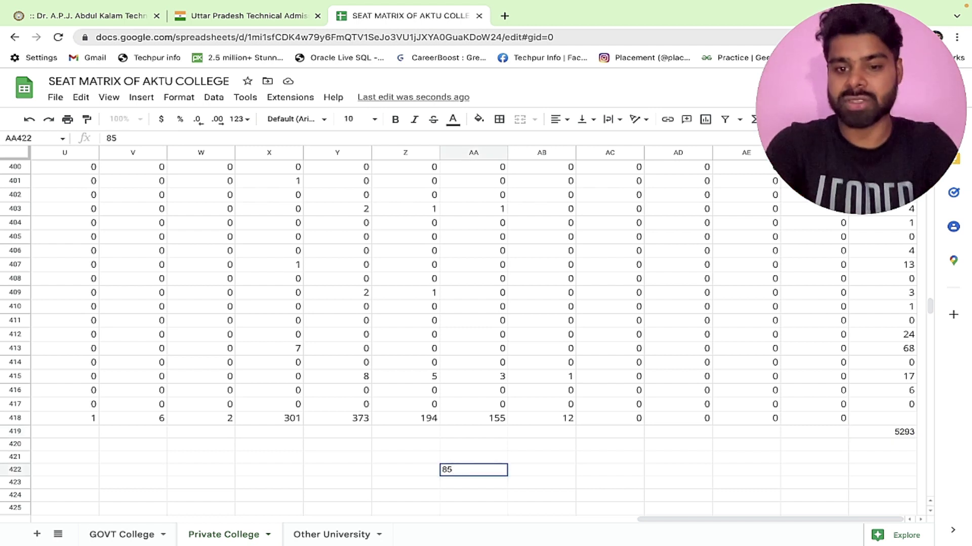
click(553, 470)
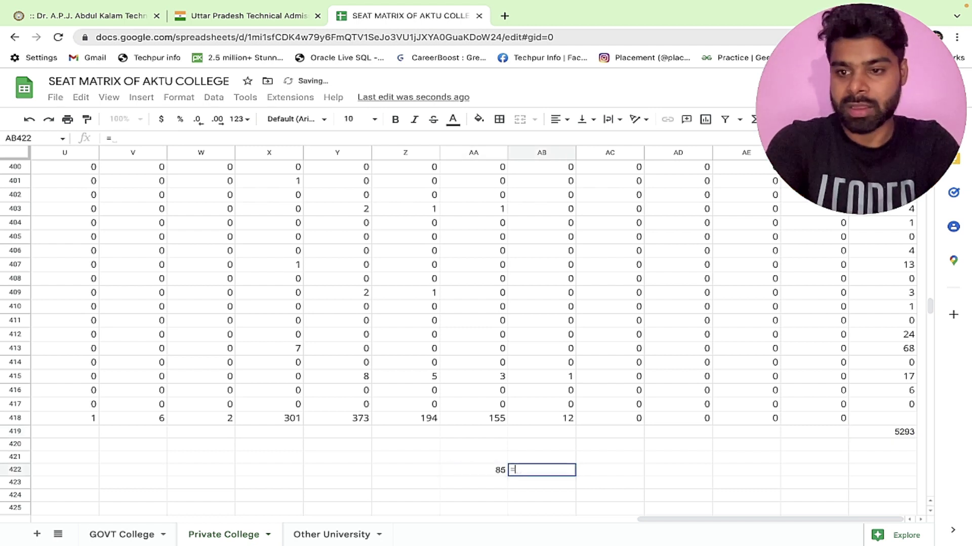
text(=52)
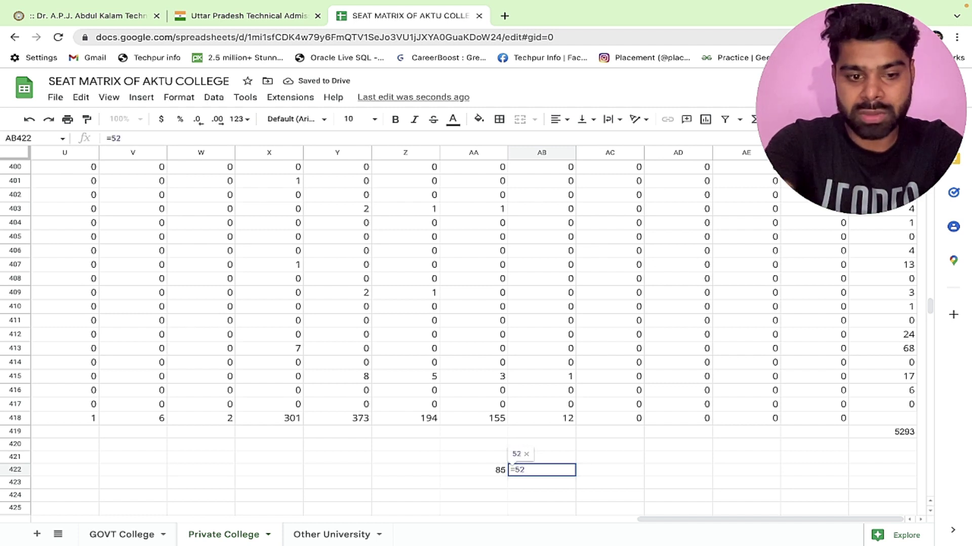
text(93)
Enter 1 in AA423 and 5293/85 in AB423
click(496, 484)
text(1)
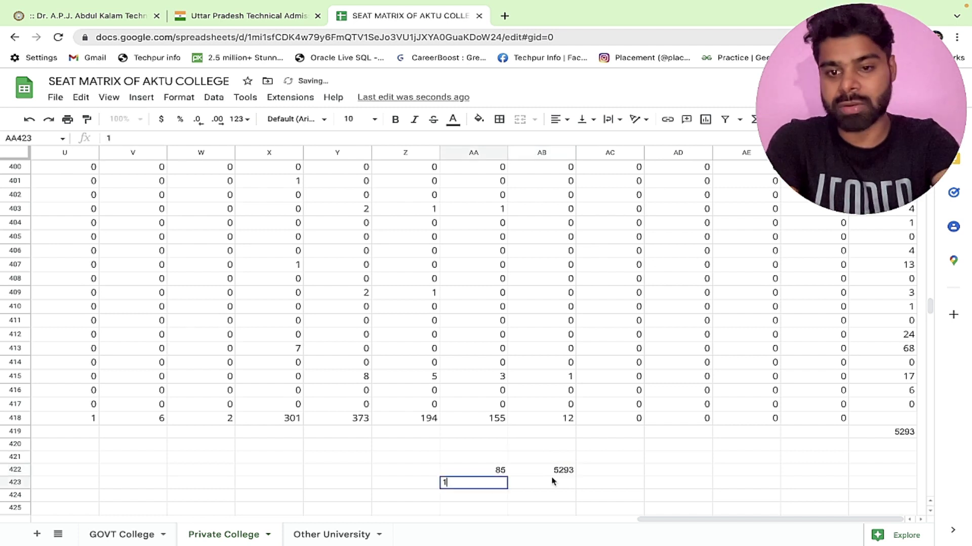
click(553, 482)
text(5293)
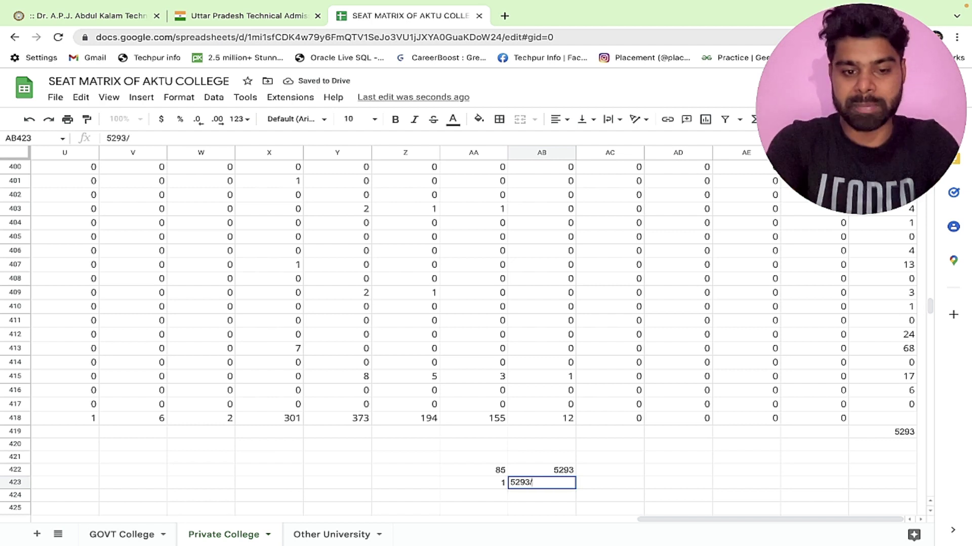
text(/85)
key(Return)
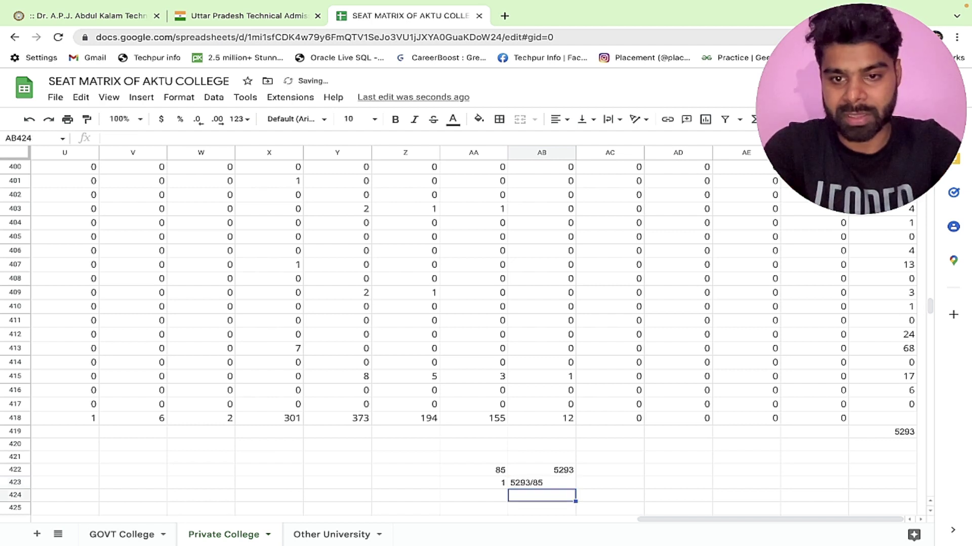
Replace the division text in AB423 with the value 62.27
click(544, 485)
key(Delete)
text(62.27)
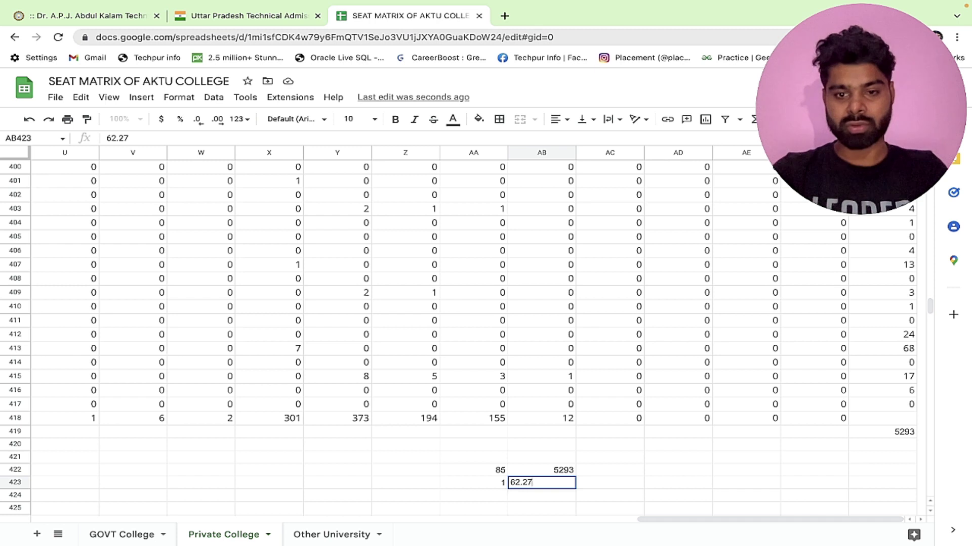
Enter 100 in AA424 and 6227 in AB424 to scale the one-percent figure to the full amount
click(496, 496)
text(100)
key(Tab)
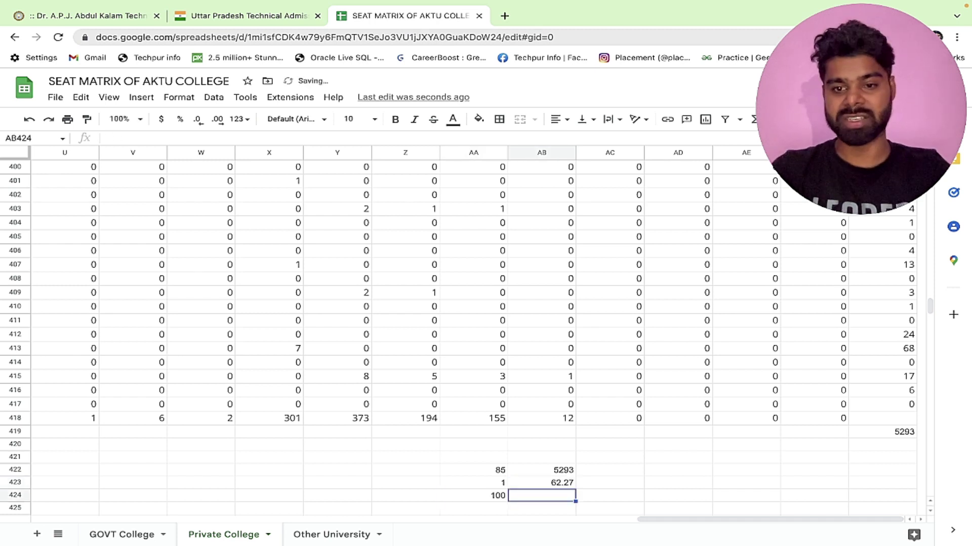
text(6)
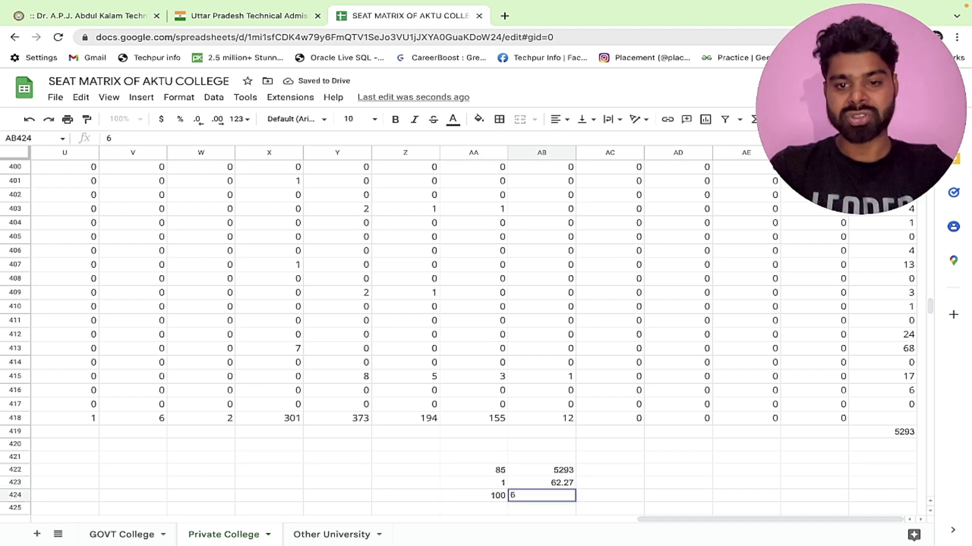
text(2)
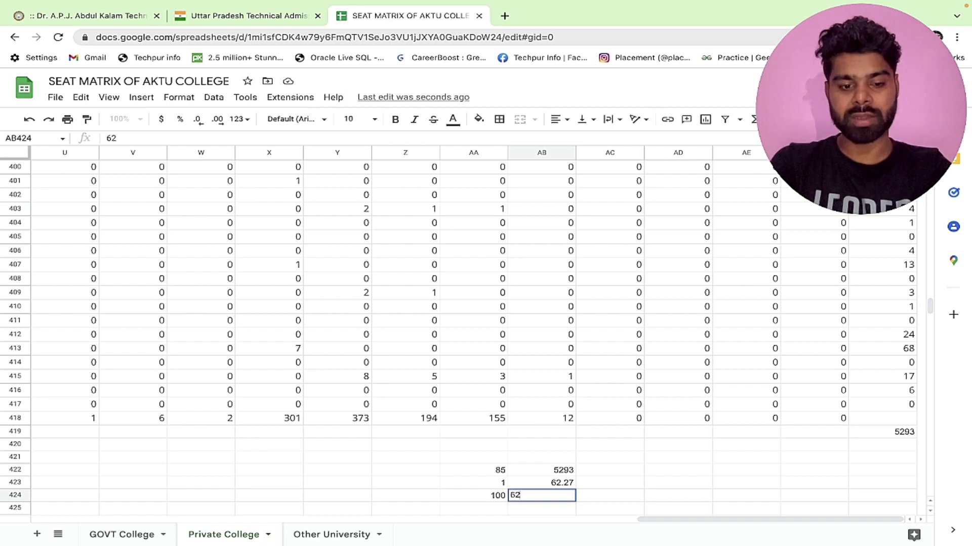
key(ctrl+Left)
key(ctrl+Right)
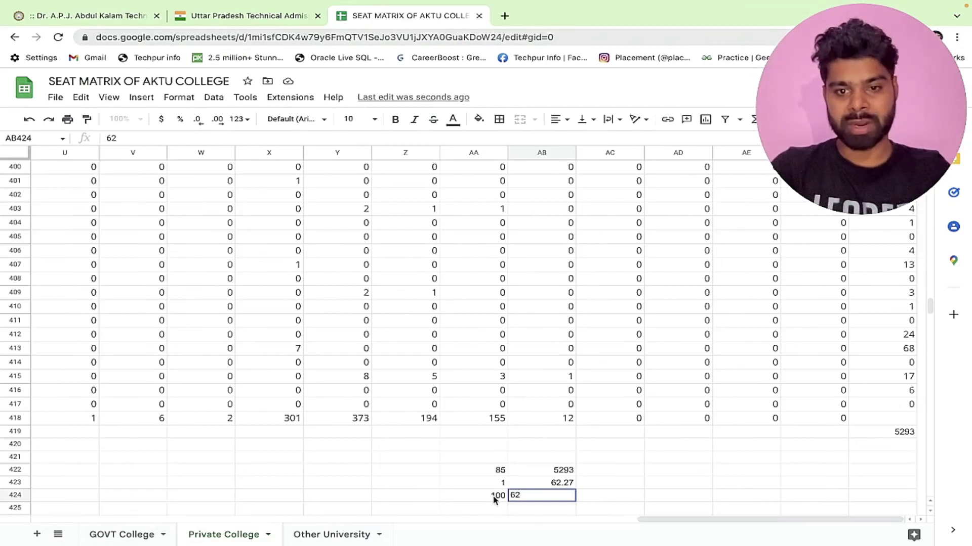
text(27)
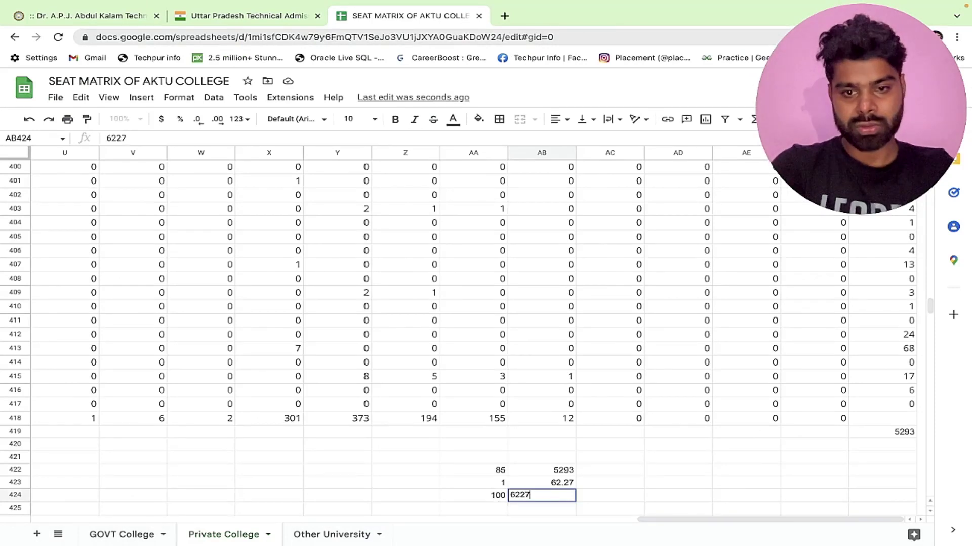
click(662, 484)
click(549, 497)
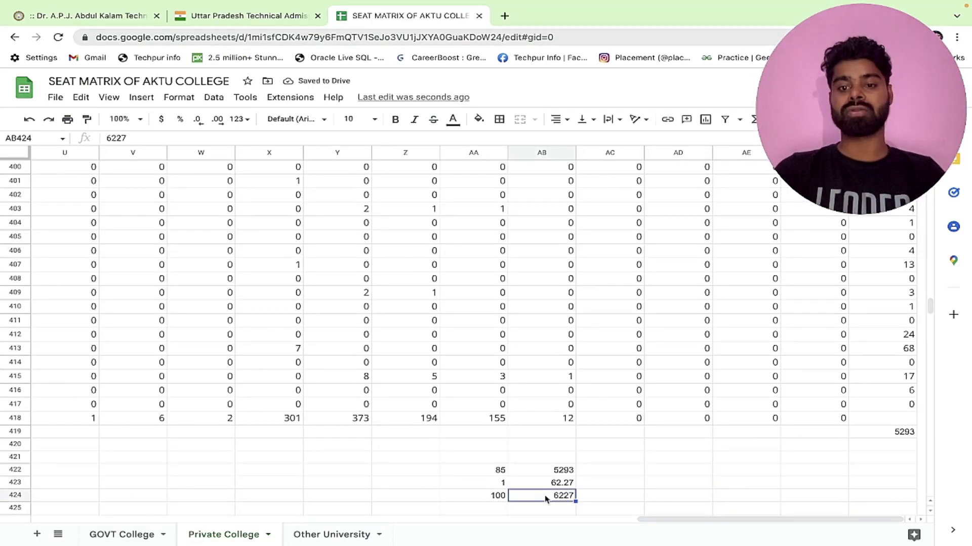